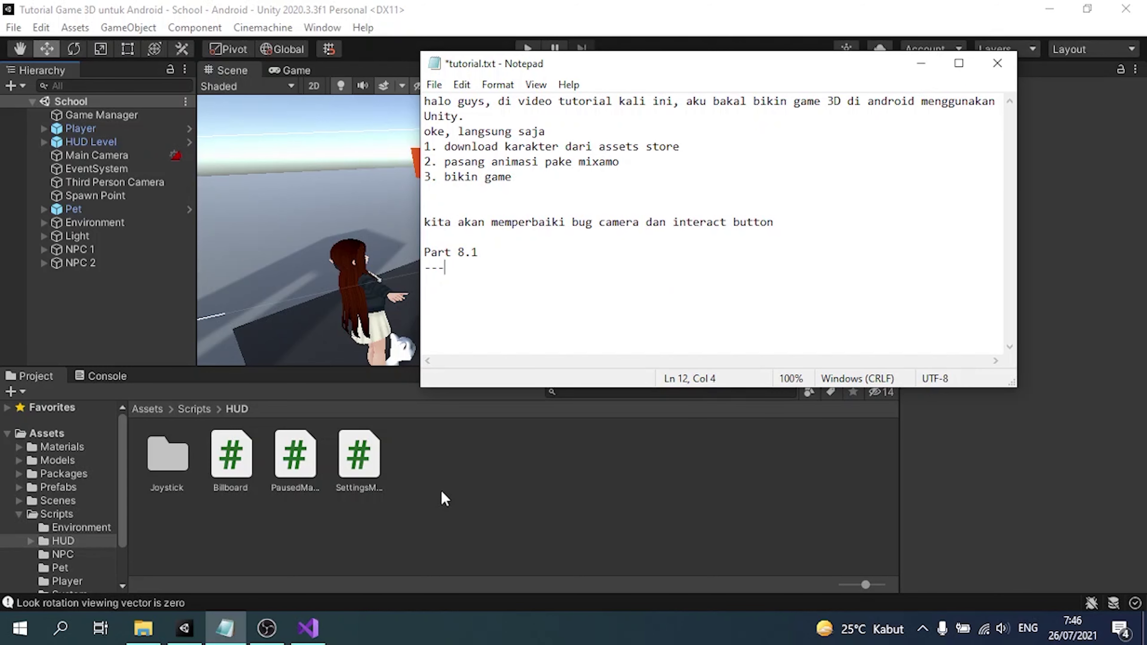
- Bring the Unity editor with the School scene in front of the Notepad notes
{"action": "left_click", "coordinate": [446, 498]}
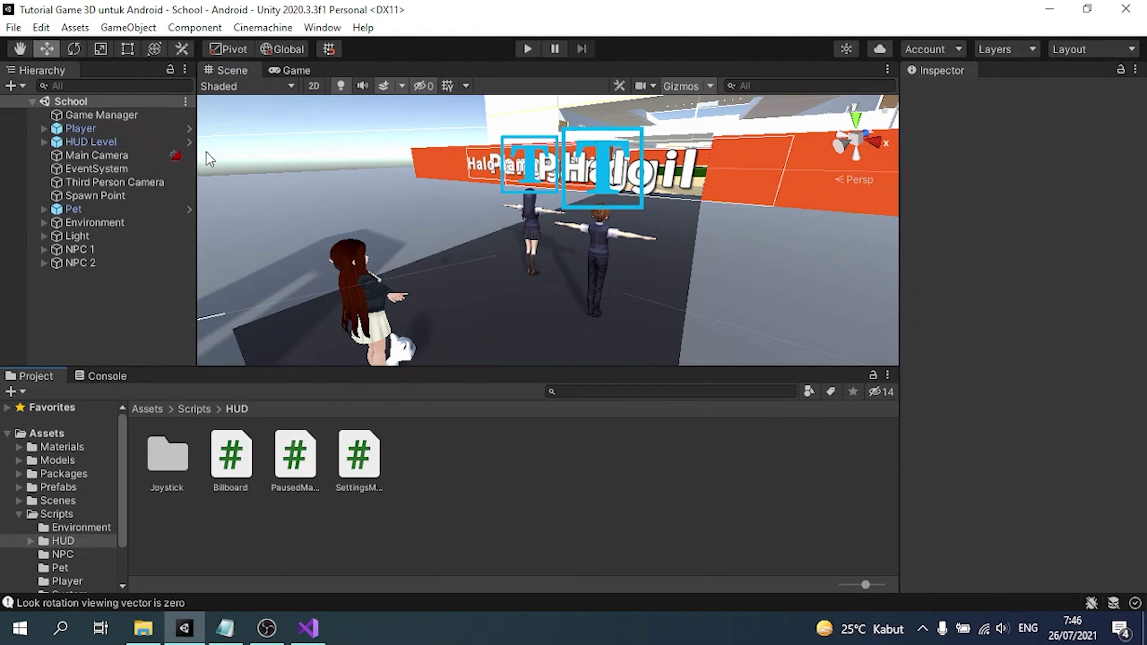
- Play the game and show that the ! interact button still works over the pause menu
{"action": "left_click", "coordinate": [529, 50]}
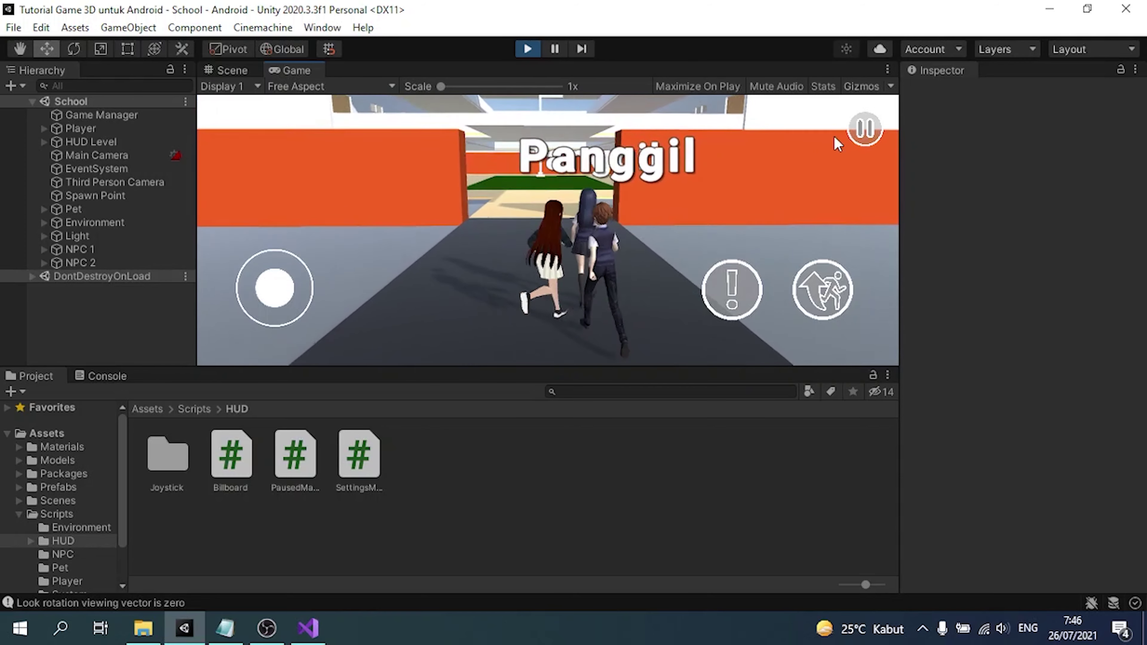
{"action": "left_click", "coordinate": [865, 129]}
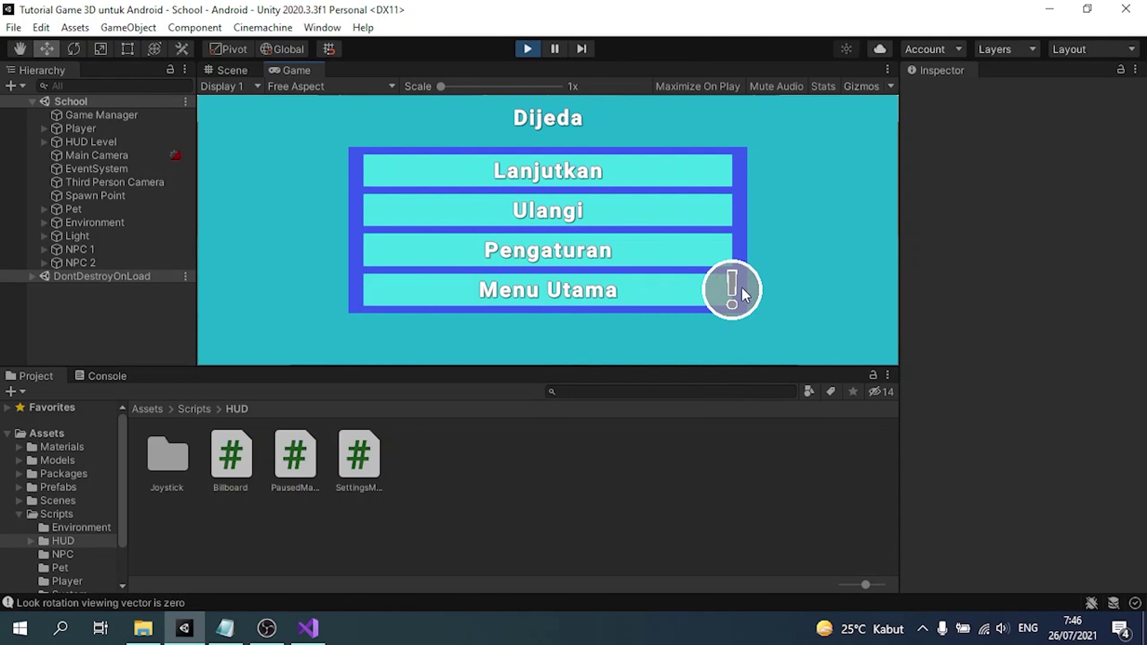
{"action": "left_click", "coordinate": [687, 173]}
{"action": "left_click", "coordinate": [734, 292]}
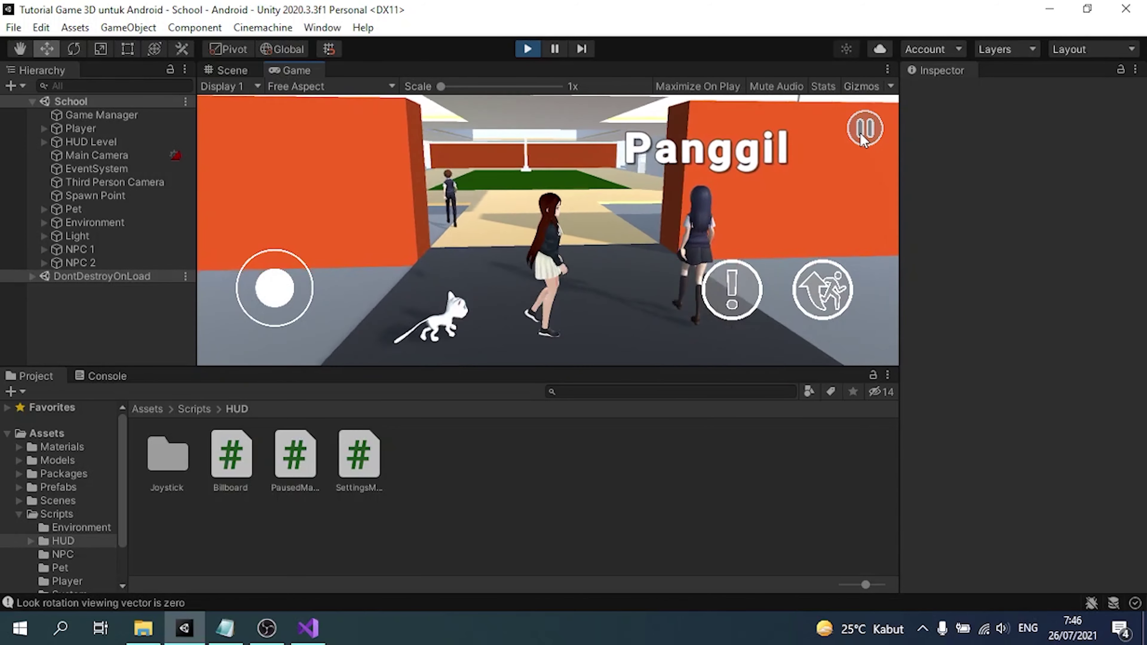
{"action": "left_click", "coordinate": [861, 132]}
{"action": "left_click", "coordinate": [726, 170]}
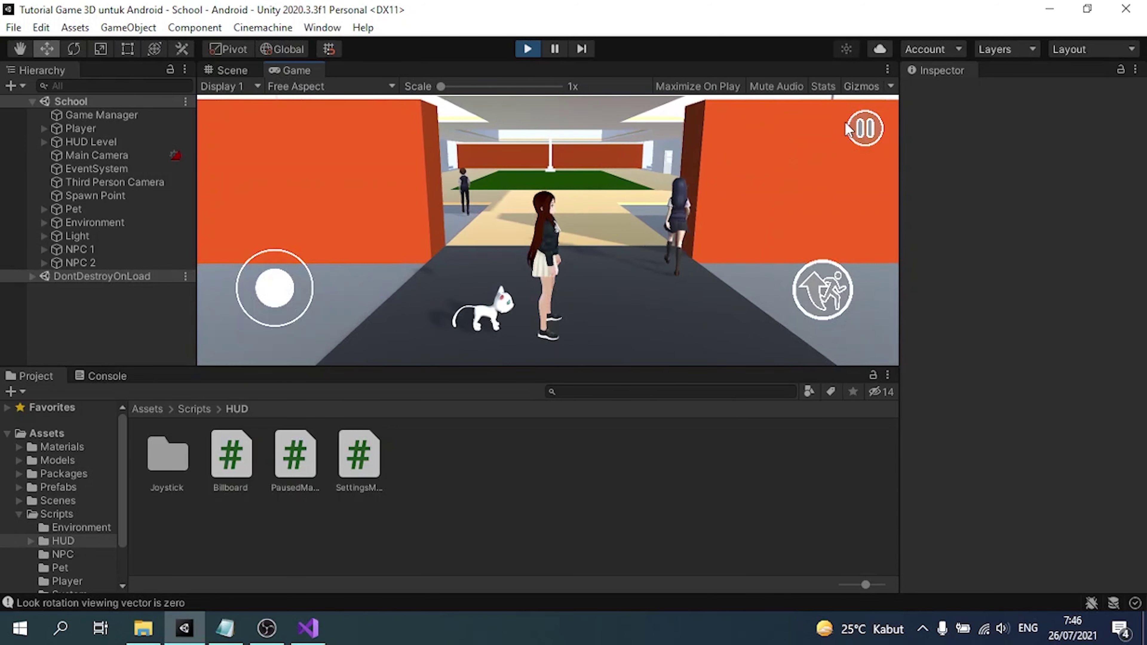
{"action": "left_click", "coordinate": [863, 132]}
{"action": "left_click", "coordinate": [697, 179]}
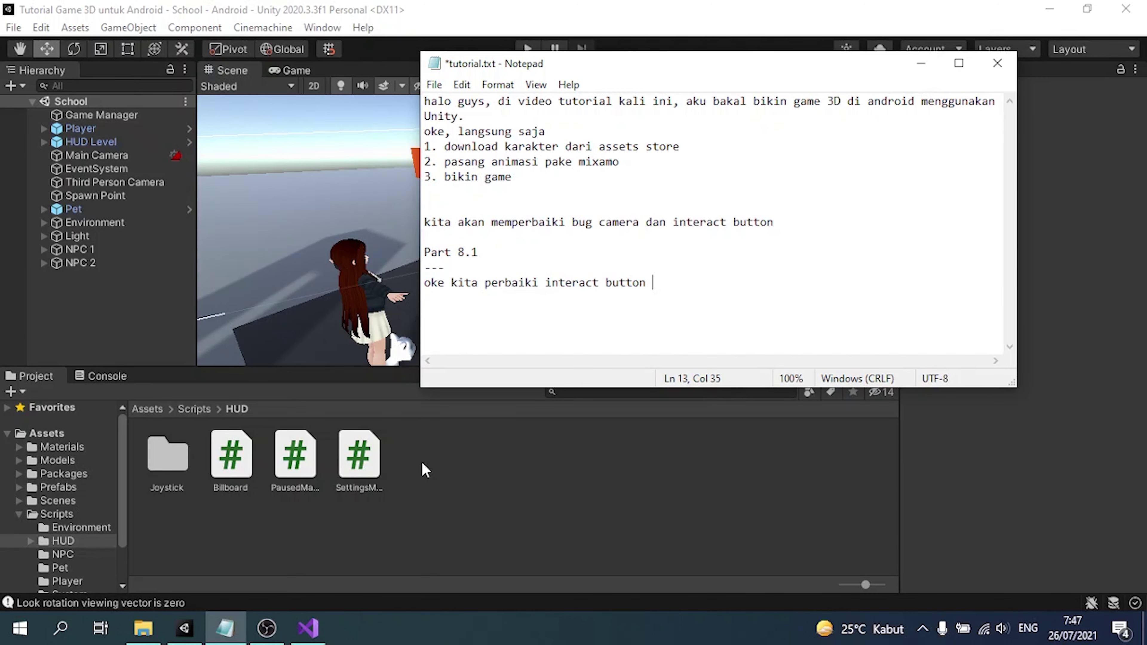
- Select the HUD Level canvas and scroll to its Paused Manager script
{"action": "left_click", "coordinate": [425, 469]}
{"action": "left_click", "coordinate": [79, 142]}
{"action": "left_click", "coordinate": [150, 155]}
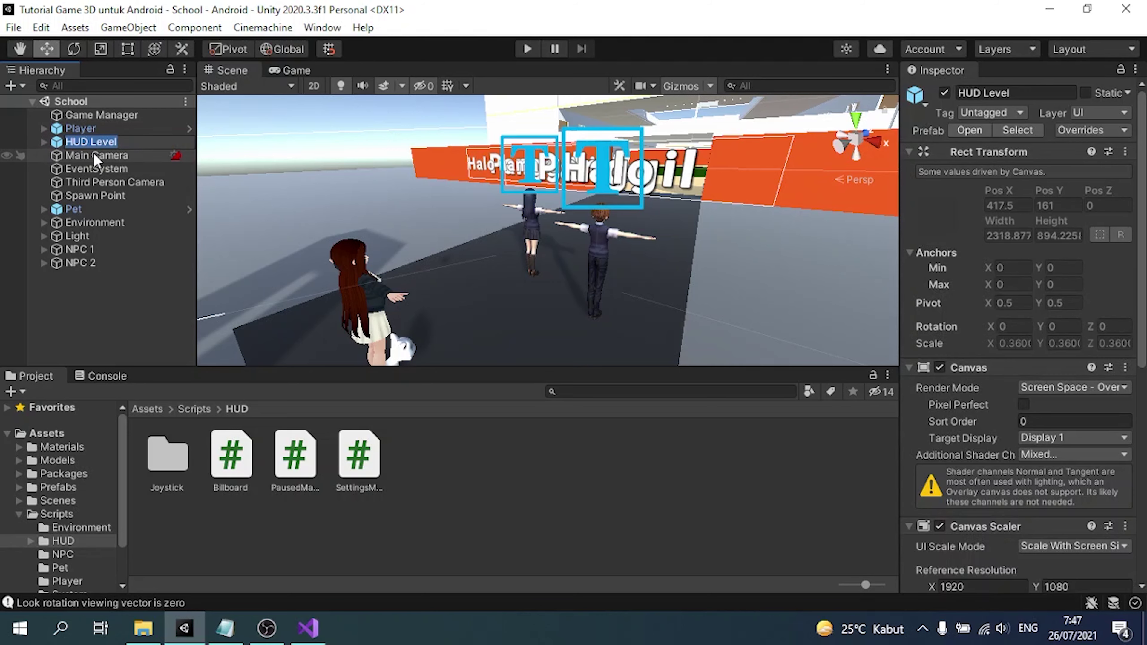
{"action": "left_click", "coordinate": [91, 142]}
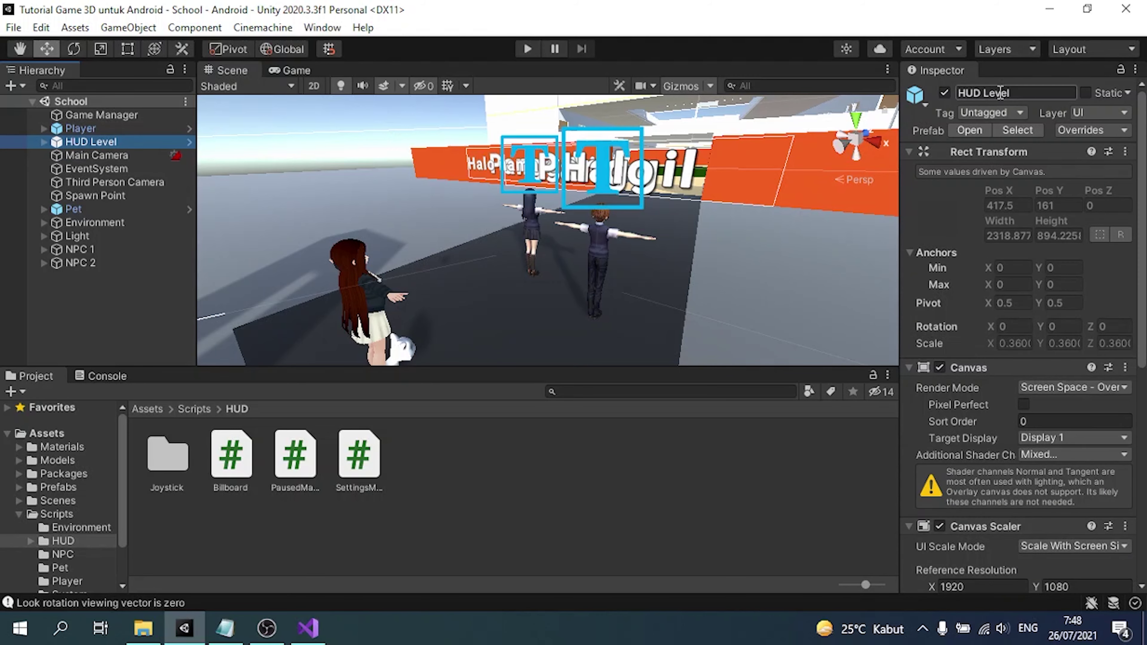
{"action": "scroll", "coordinate": [978, 335], "scroll_direction": "down", "scroll_amount": 10}
- Open PausedManager.cs and declare 'public GameObject[] otherObject;' after settingsPanel
{"action": "double_click", "coordinate": [1058, 396]}
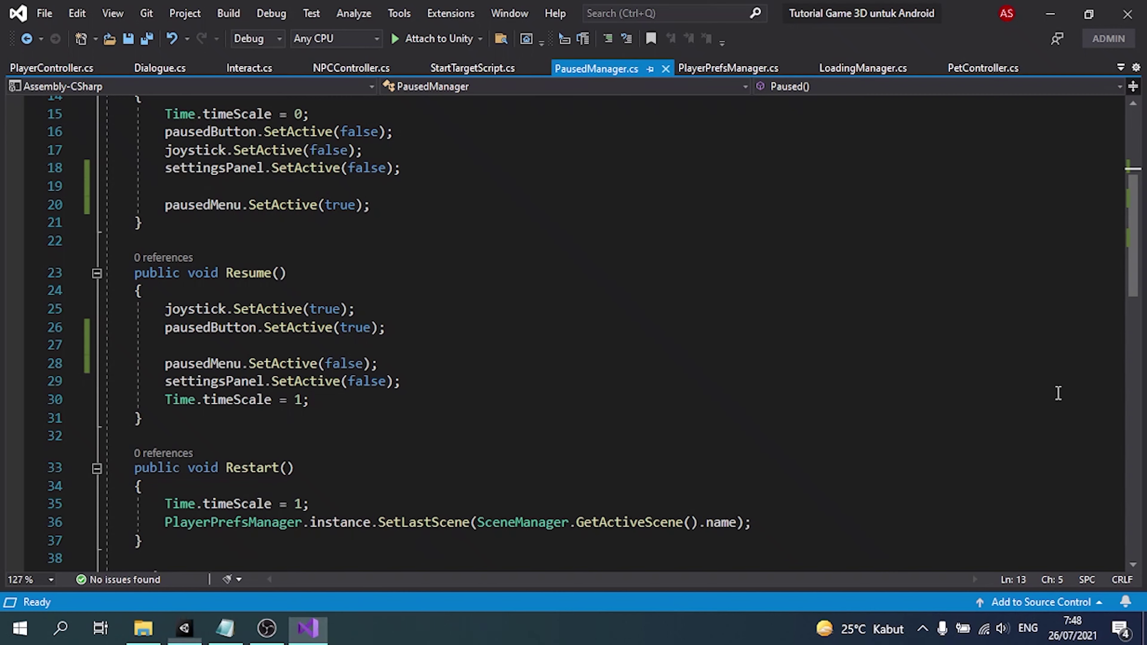
{"action": "scroll", "coordinate": [345, 281], "scroll_direction": "up", "scroll_amount": 4}
{"action": "left_click", "coordinate": [508, 296]}
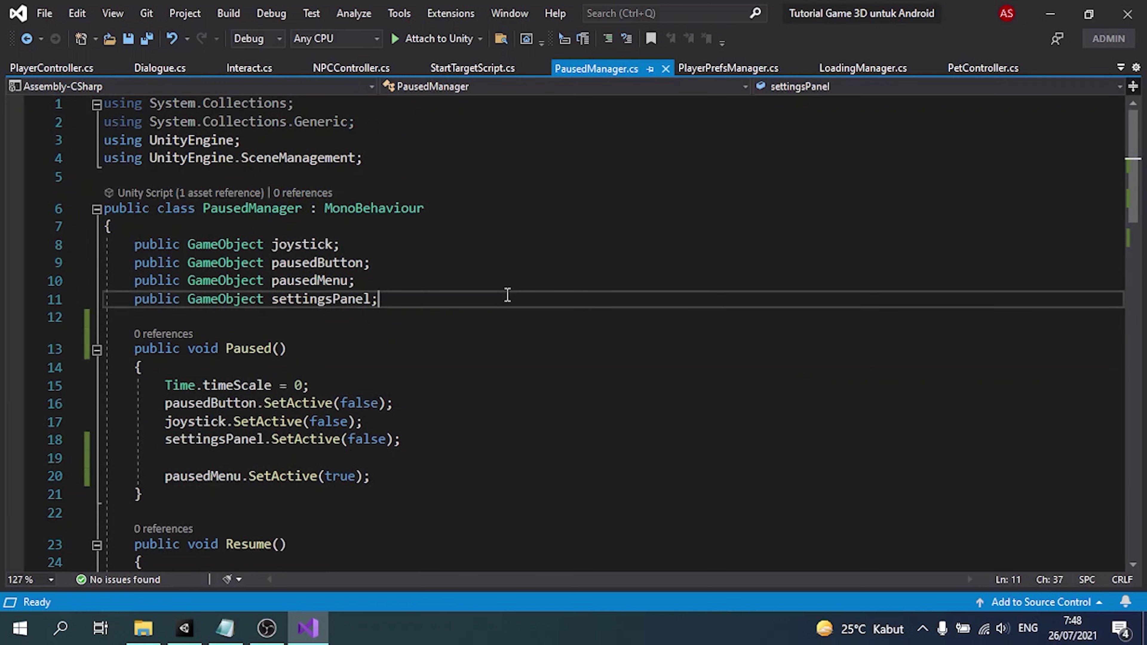
{"action": "key", "text": "Return"}
{"action": "key", "text": "Return"}
{"action": "type", "text": "public"}
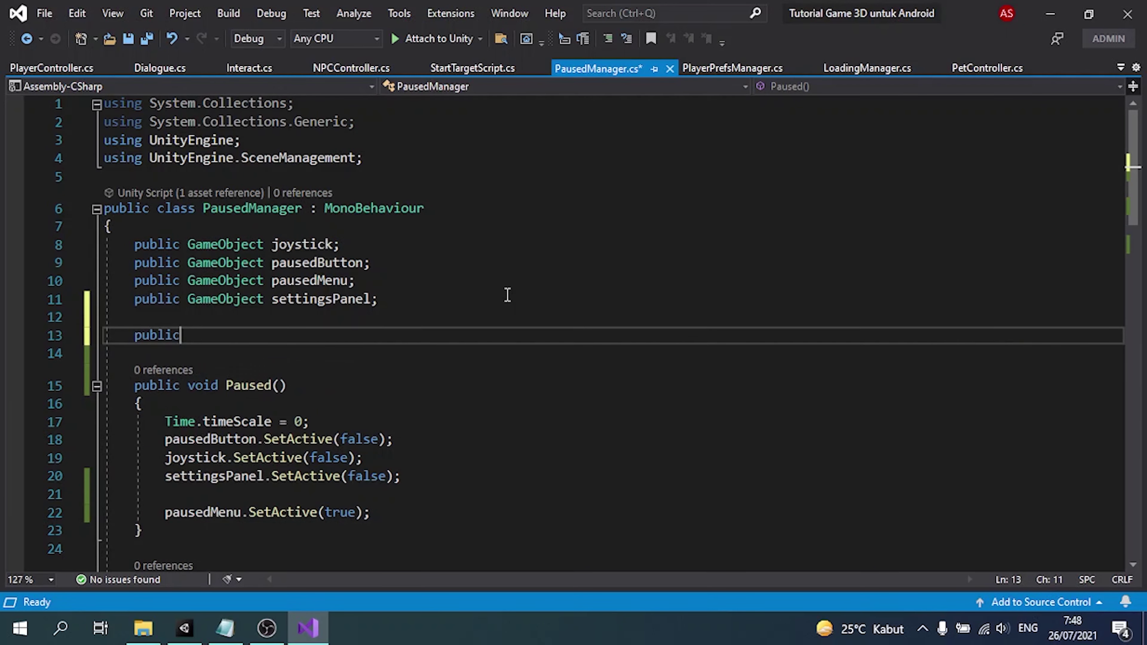
{"action": "type", "text": " GameObject[] otherO"}
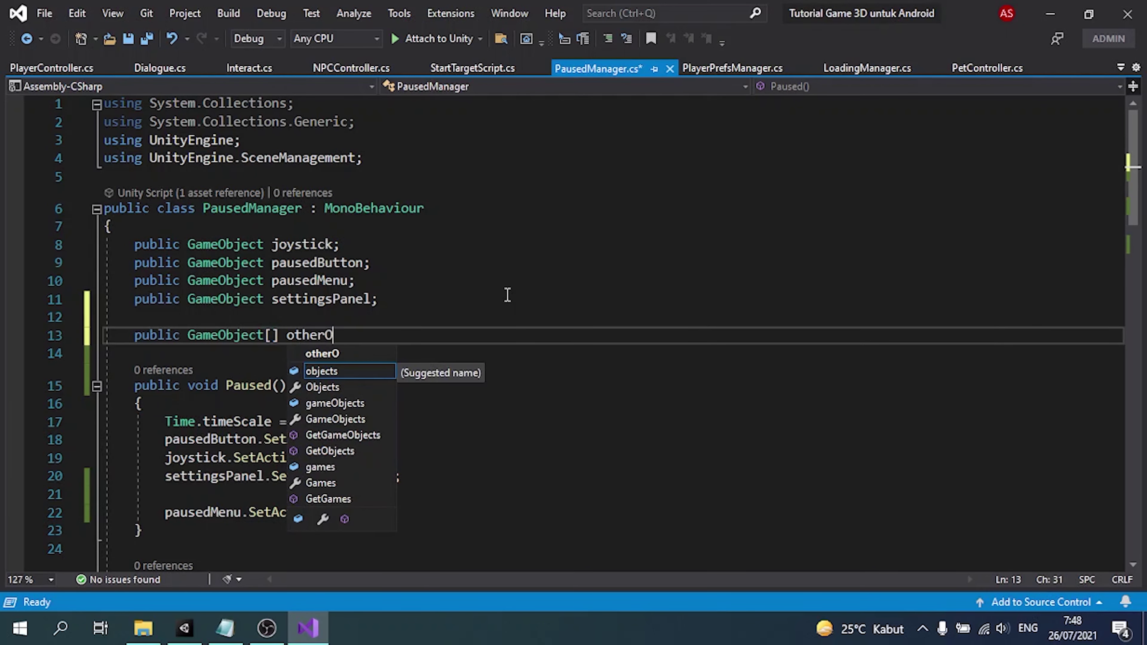
{"action": "type", "text": "bject;"}
- In Paused(), loop over otherObject calling SetActive(false) on each, and save
{"action": "left_click", "coordinate": [455, 484]}
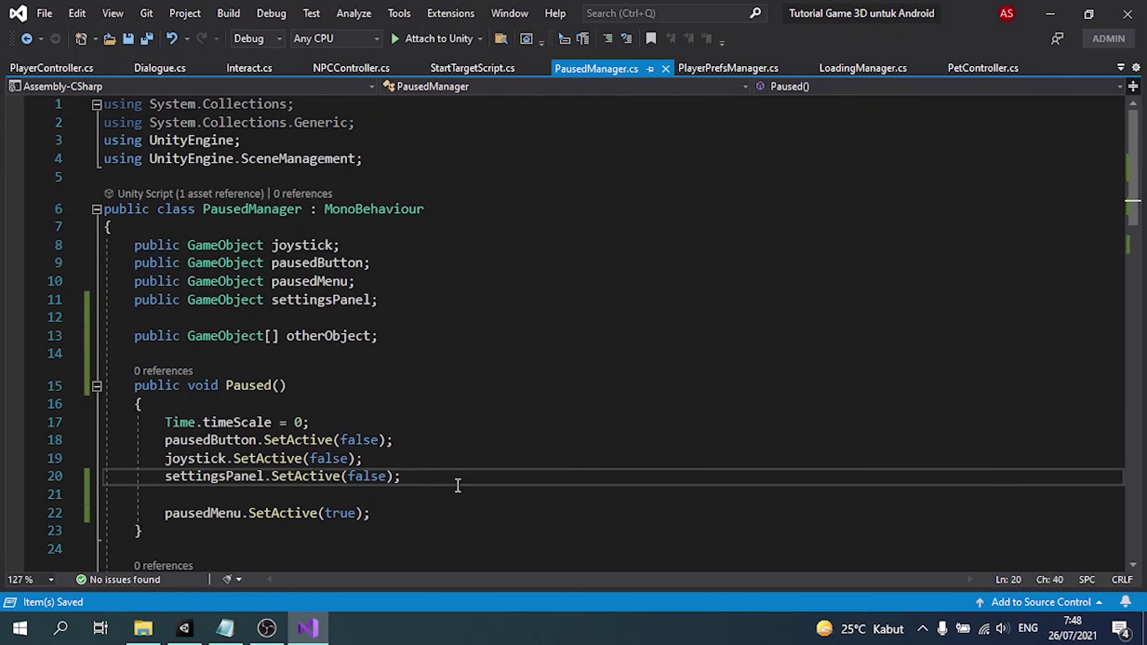
{"action": "key", "text": "Return"}
{"action": "key", "text": "Return"}
{"action": "type", "text": "for"}
{"action": "key", "text": "Tab"}
{"action": "key", "text": "Tab"}
{"action": "type", "text": "otherObject"}
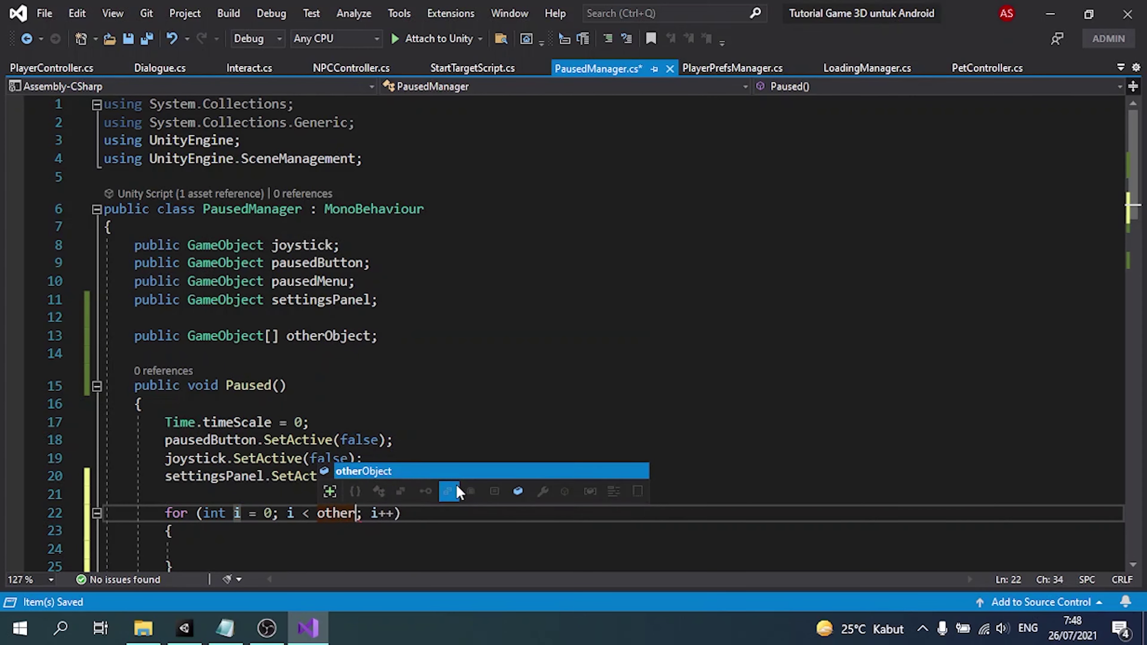
{"action": "type", "text": "."}
{"action": "key", "text": "Tab"}
{"action": "scroll", "coordinate": [457, 486], "scroll_direction": "down", "scroll_amount": 2}
{"action": "scroll", "coordinate": [235, 401], "scroll_direction": "up", "scroll_amount": 1, "text": "ctrl"}
{"action": "left_click", "coordinate": [241, 361]}
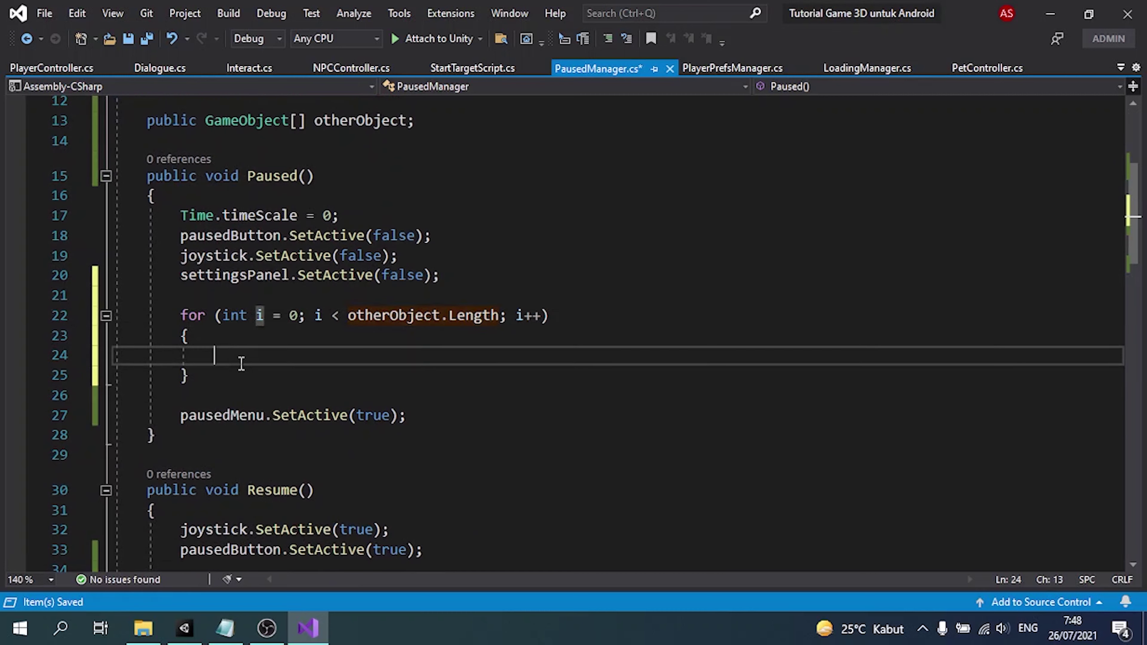
{"action": "type", "text": "otherObject[i"}
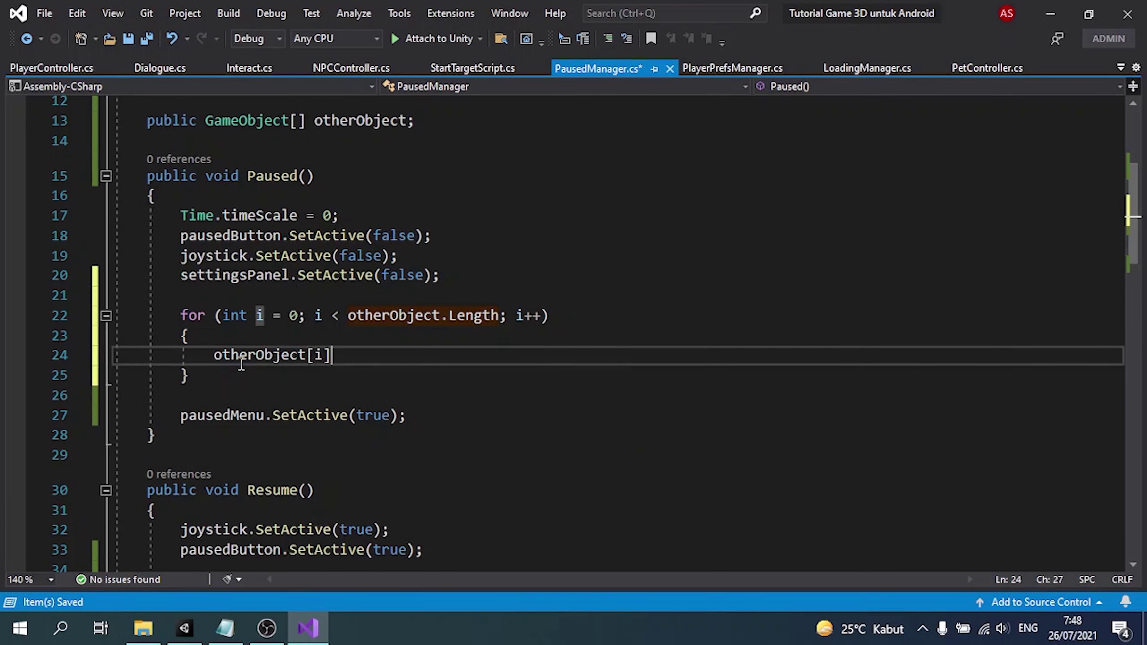
{"action": "type", "text": "].set(false);"}
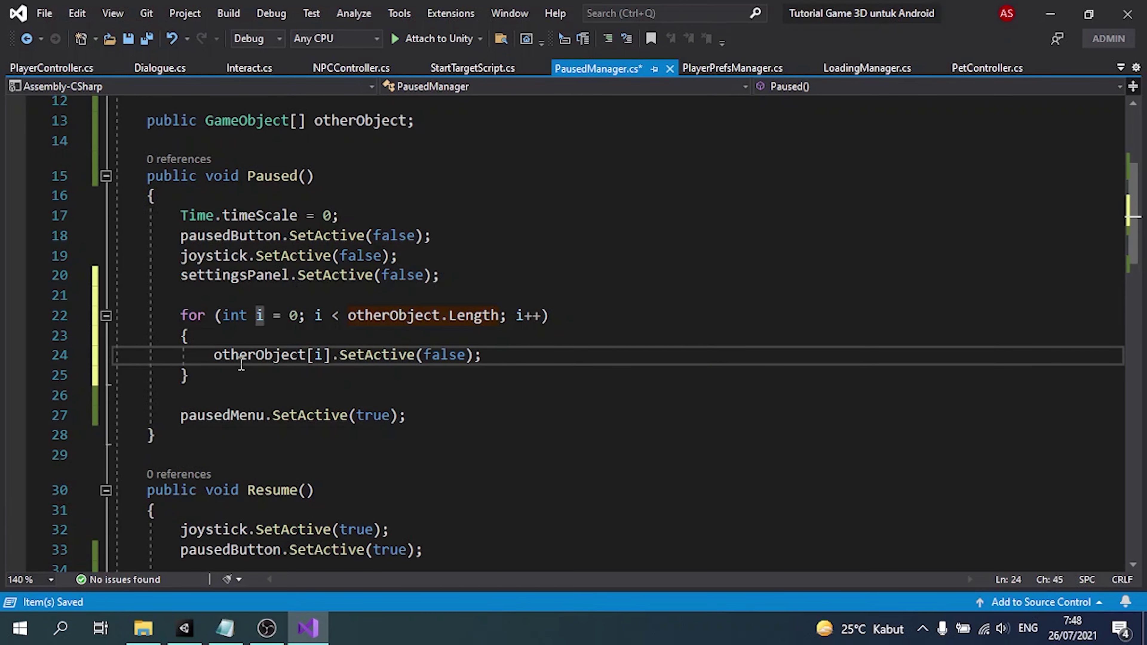
{"action": "key", "text": "Down"}
{"action": "key", "text": "ctrl+s"}
{"action": "scroll", "coordinate": [377, 408], "scroll_direction": "down", "scroll_amount": 4}
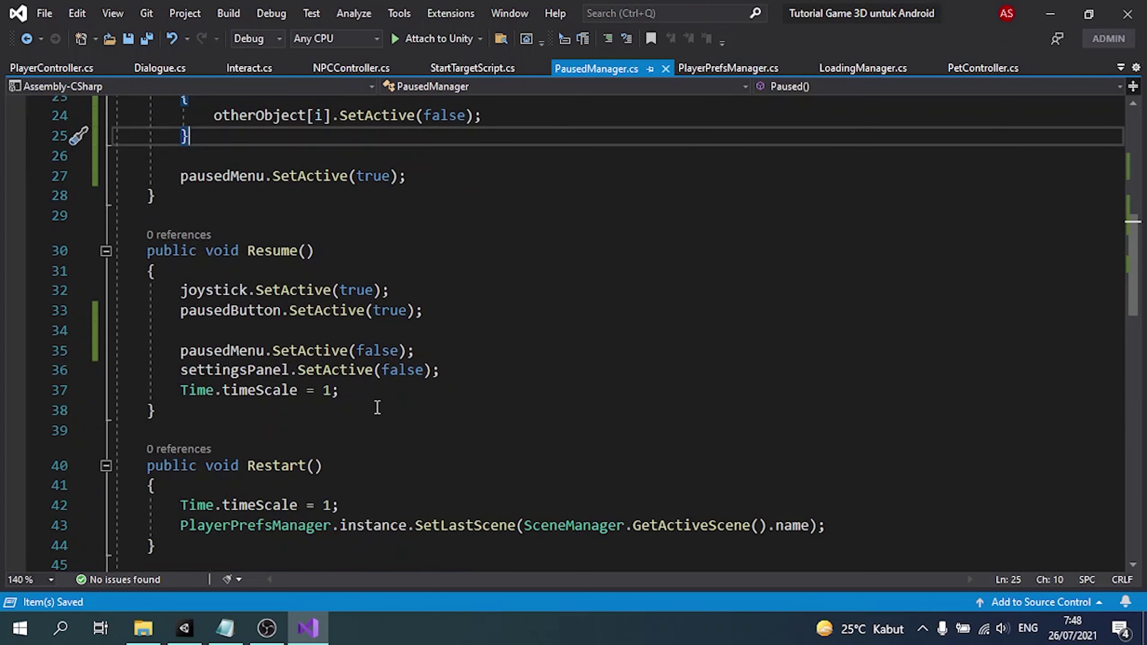
- Add a for loop over otherObject.Length in Resume() calling otherObject[i].SetActive(true), and save
{"action": "left_click", "coordinate": [490, 311]}
{"action": "key", "text": "Return"}
{"action": "key", "text": "Return"}
{"action": "type", "text": "for"}
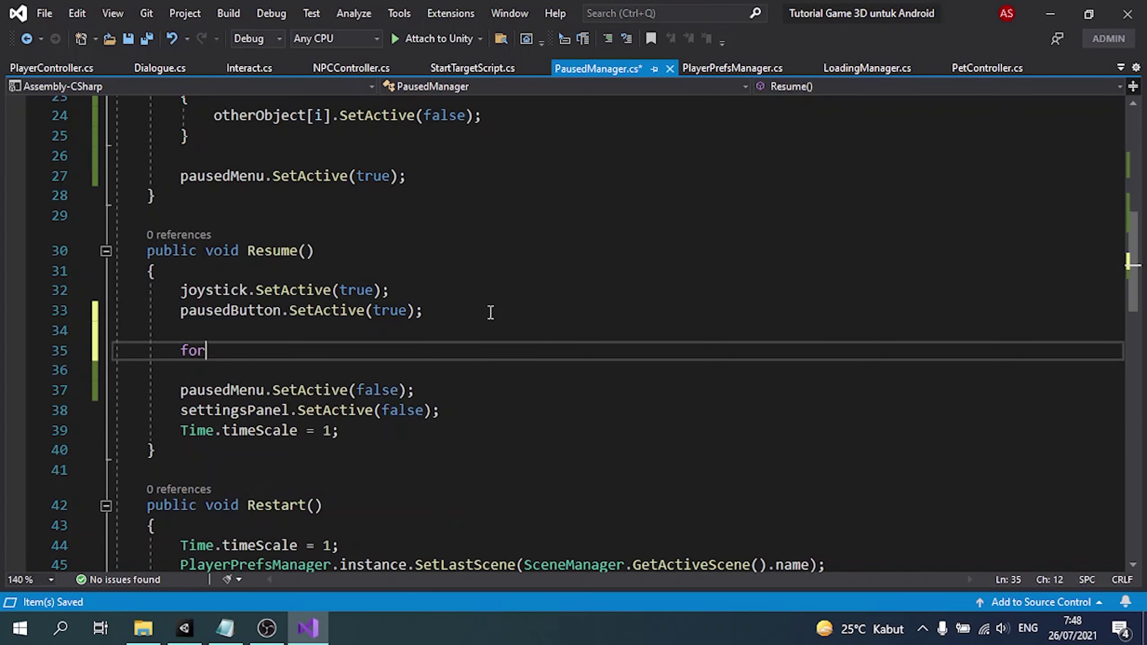
{"action": "key", "text": "Tab"}
{"action": "key", "text": "Tab"}
{"action": "type", "text": "otherObject.Length"}
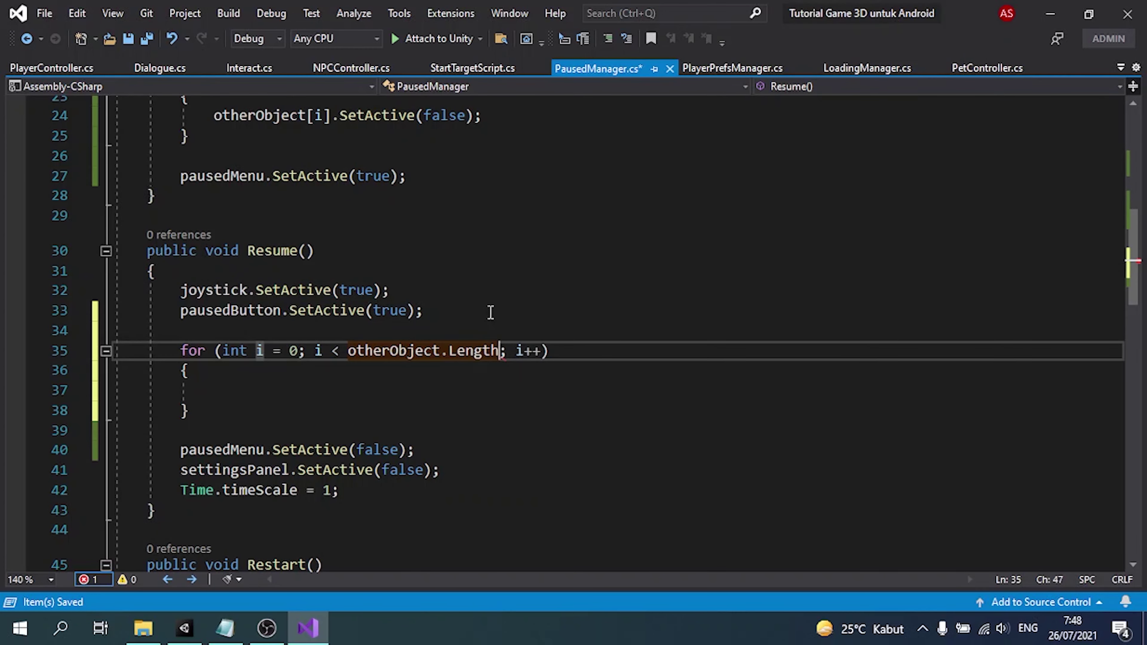
{"action": "key", "text": "Return"}
{"action": "type", "text": "o"}
{"action": "key", "text": "Tab"}
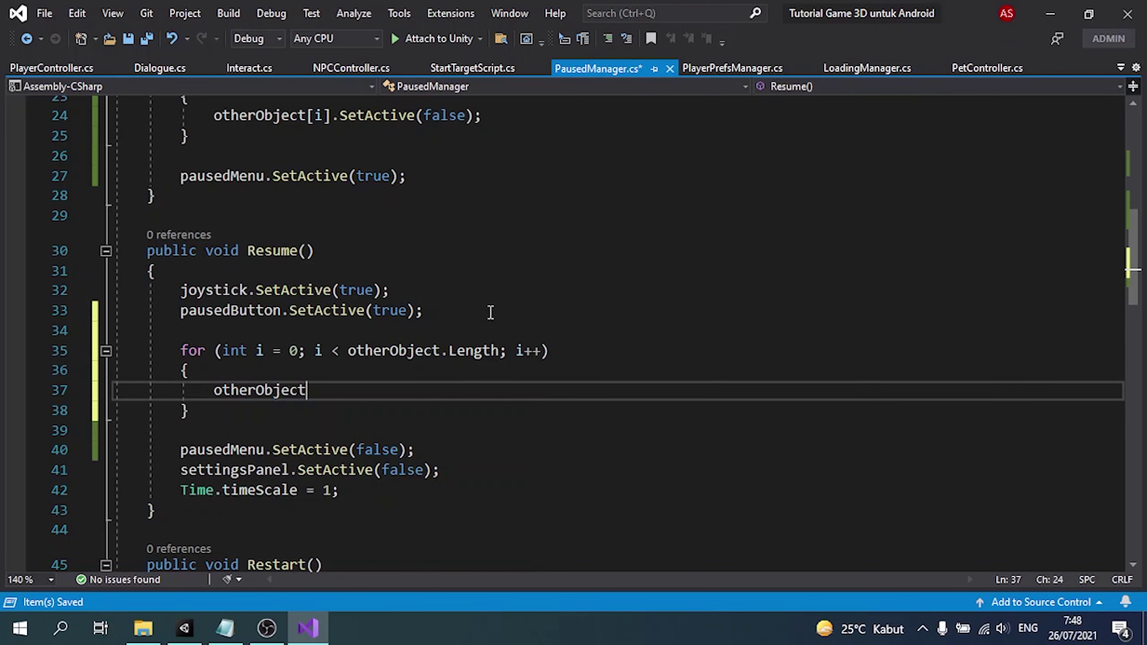
{"action": "type", "text": "[i].Se"}
{"action": "key", "text": "Tab"}
{"action": "type", "text": "(tru"}
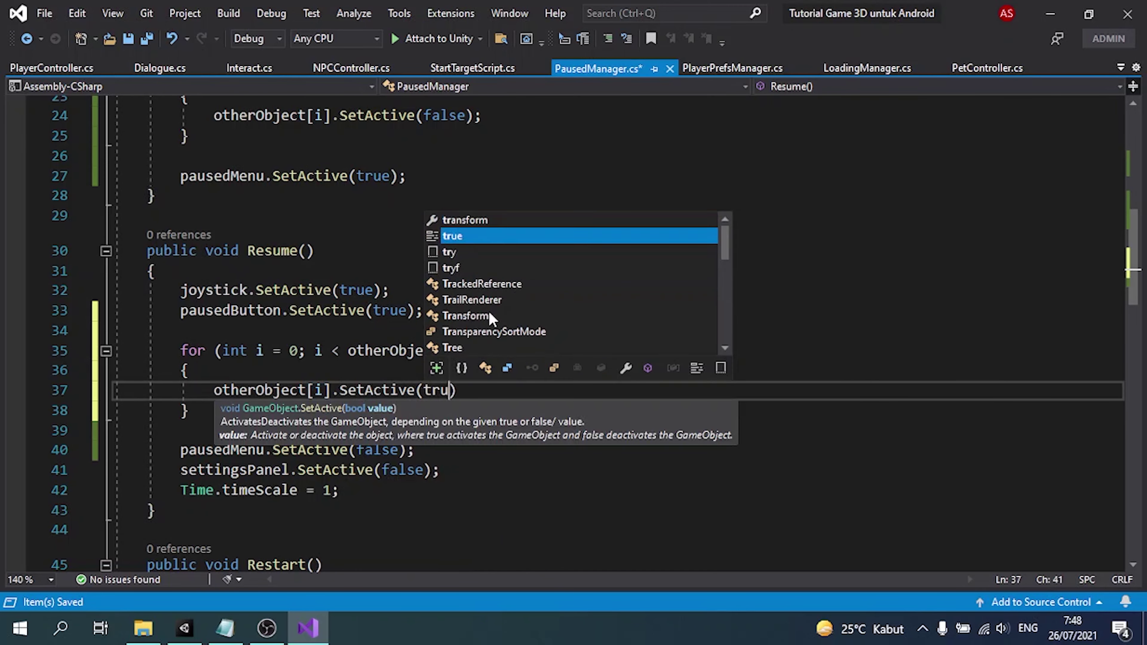
{"action": "type", "text": "e);"}
{"action": "key", "text": "ctrl+s"}
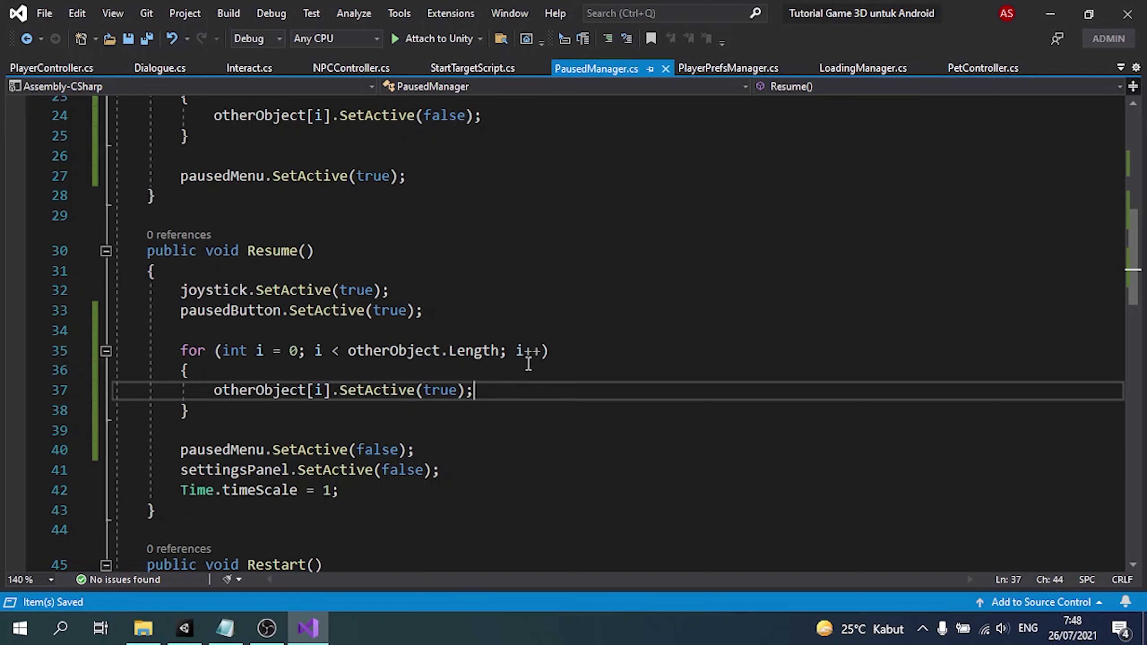
{"action": "scroll", "coordinate": [527, 364], "scroll_direction": "up", "scroll_amount": 3}
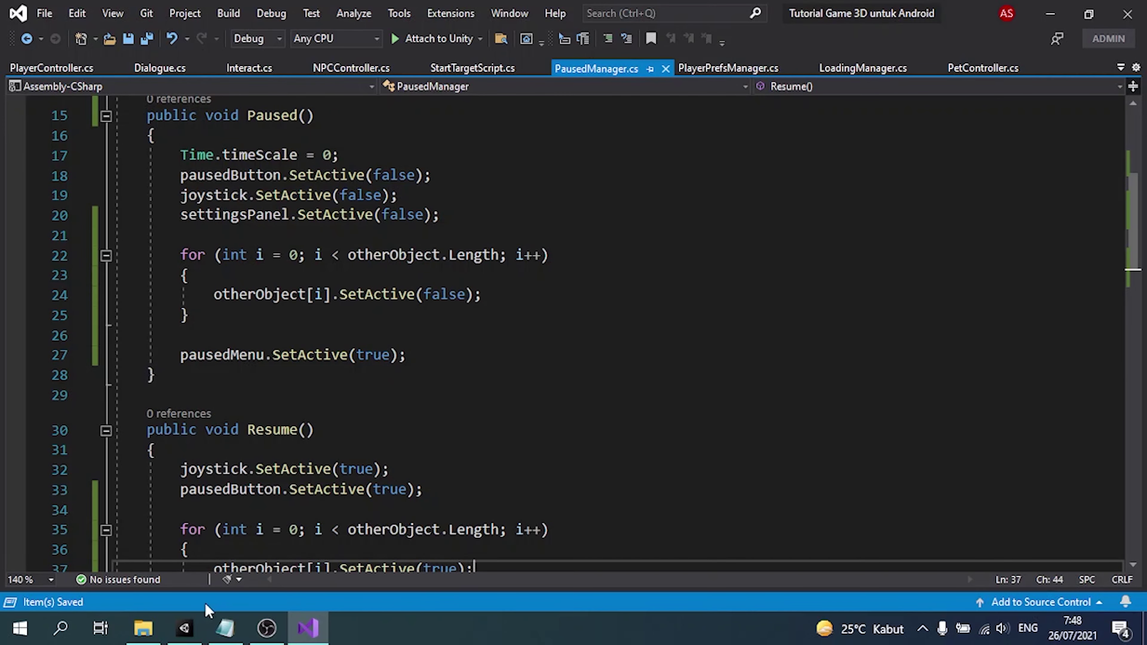
{"action": "left_click", "coordinate": [184, 628]}
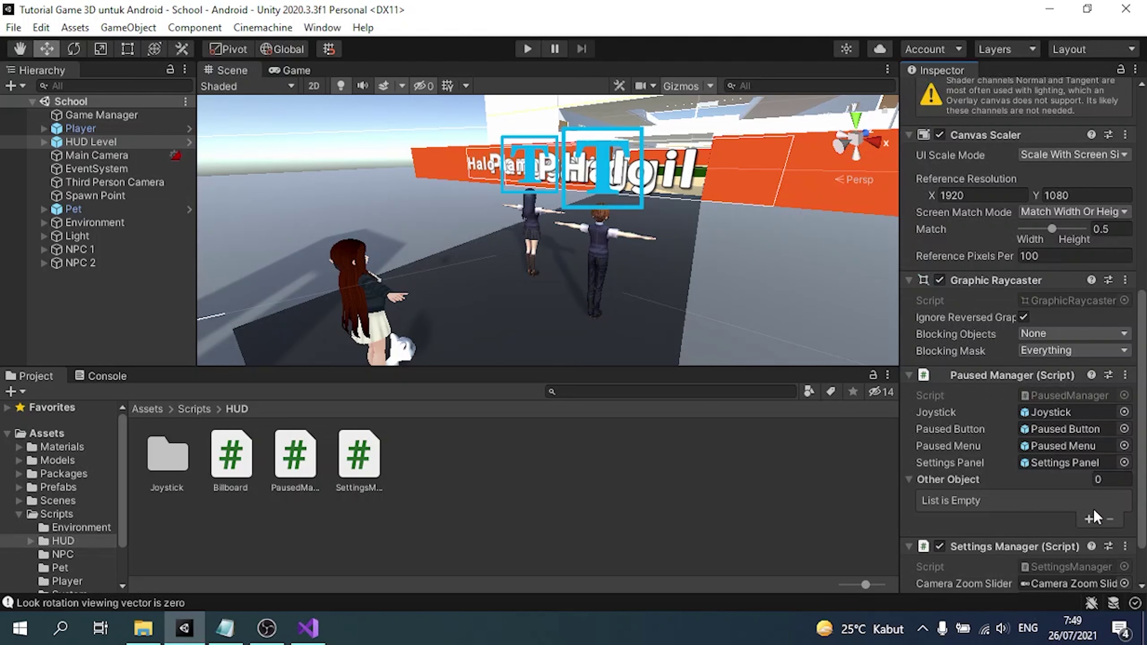
- Give Other Object two elements and assign the Arisa and Souta HUD 2D objects
{"action": "left_click", "coordinate": [1089, 518]}
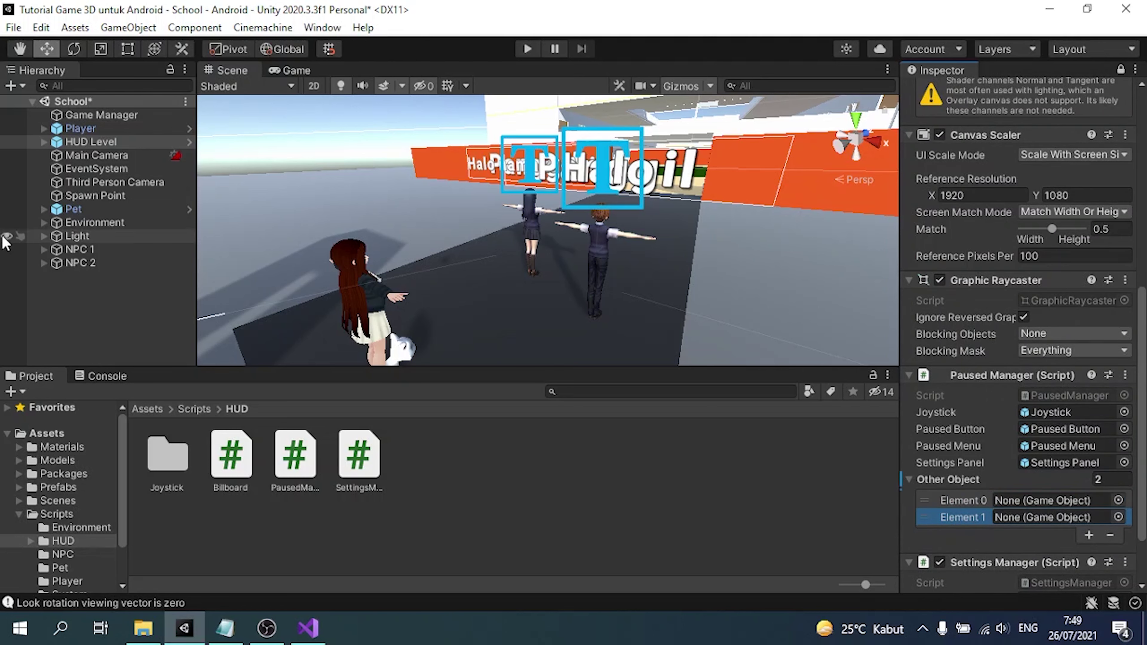
{"action": "left_click", "coordinate": [78, 265]}
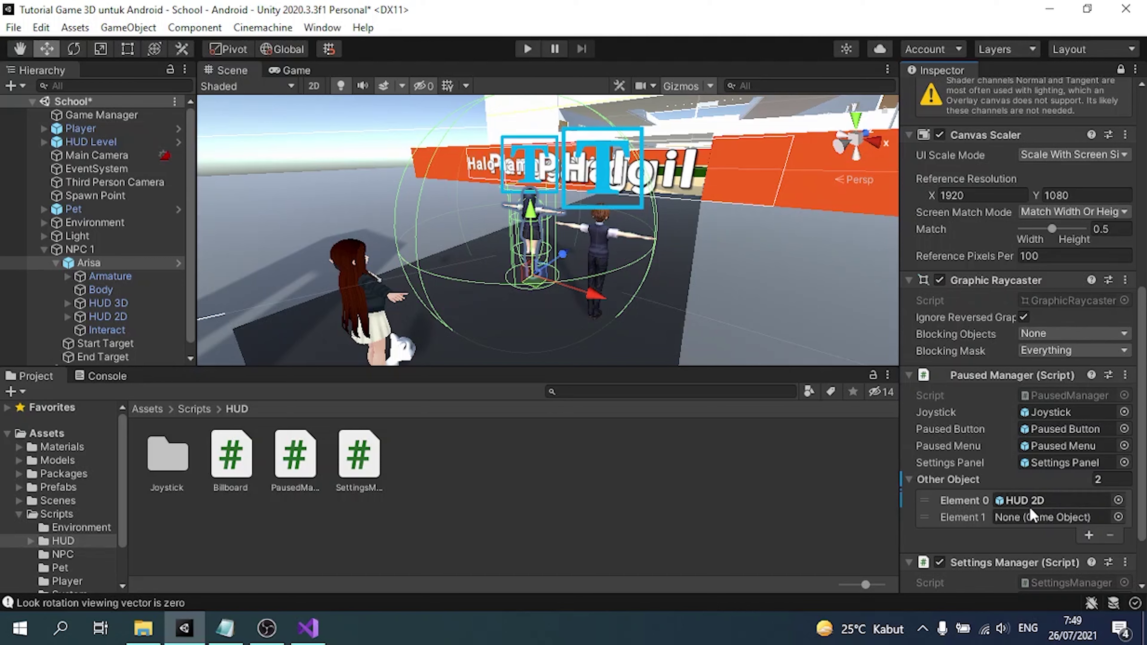
{"action": "left_click", "coordinate": [56, 263]}
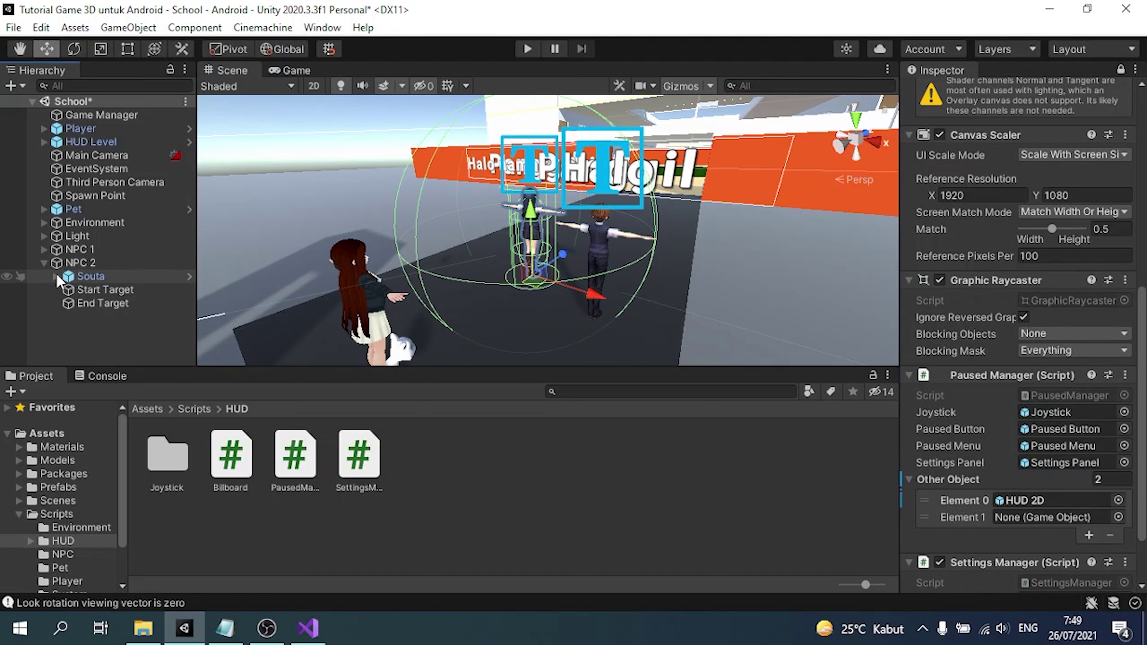
{"action": "left_click", "coordinate": [57, 277]}
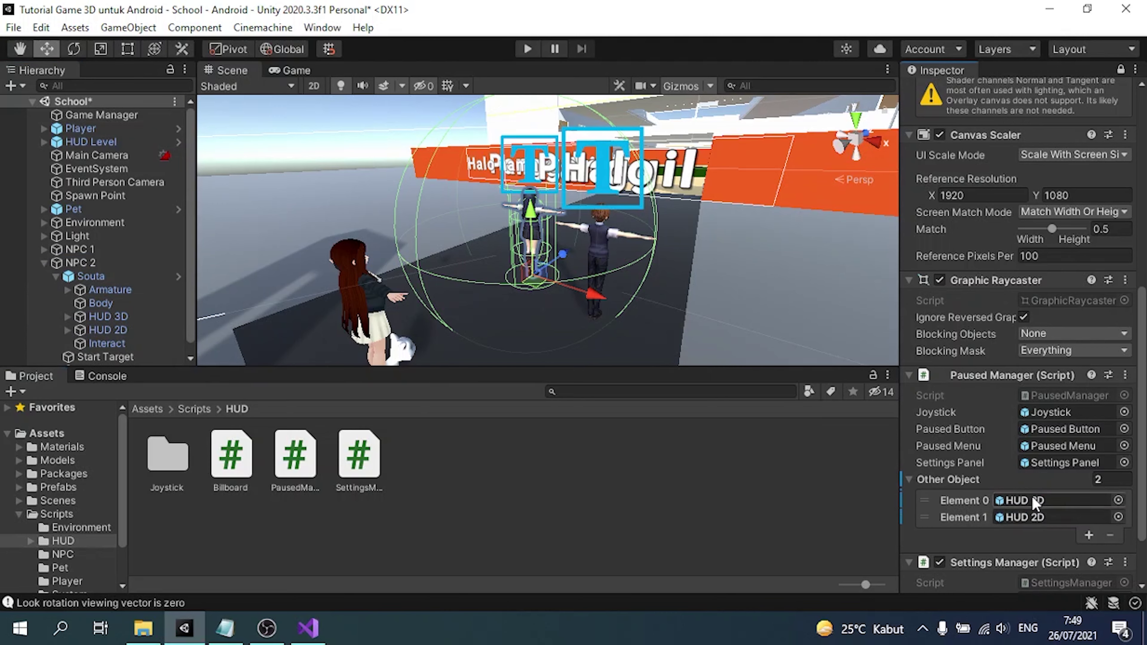
{"action": "left_click", "coordinate": [1035, 501]}
{"action": "left_click", "coordinate": [1048, 518]}
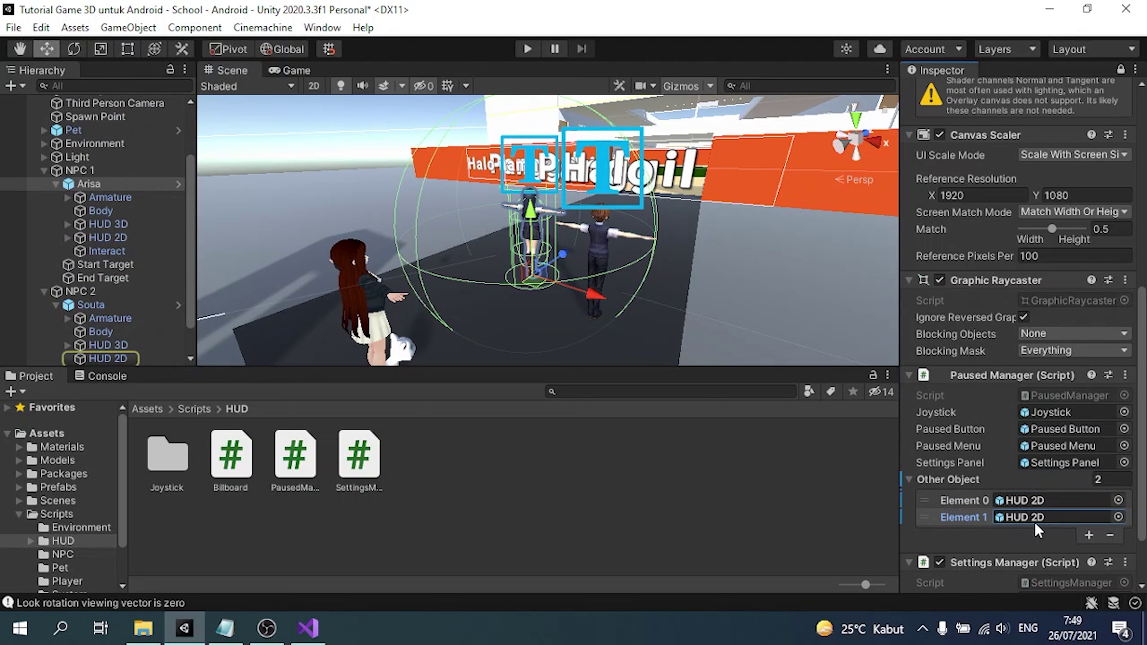
- Collapse NPC 1 and NPC 2 in the Hierarchy and unlock the Inspector
{"action": "left_click", "coordinate": [45, 173]}
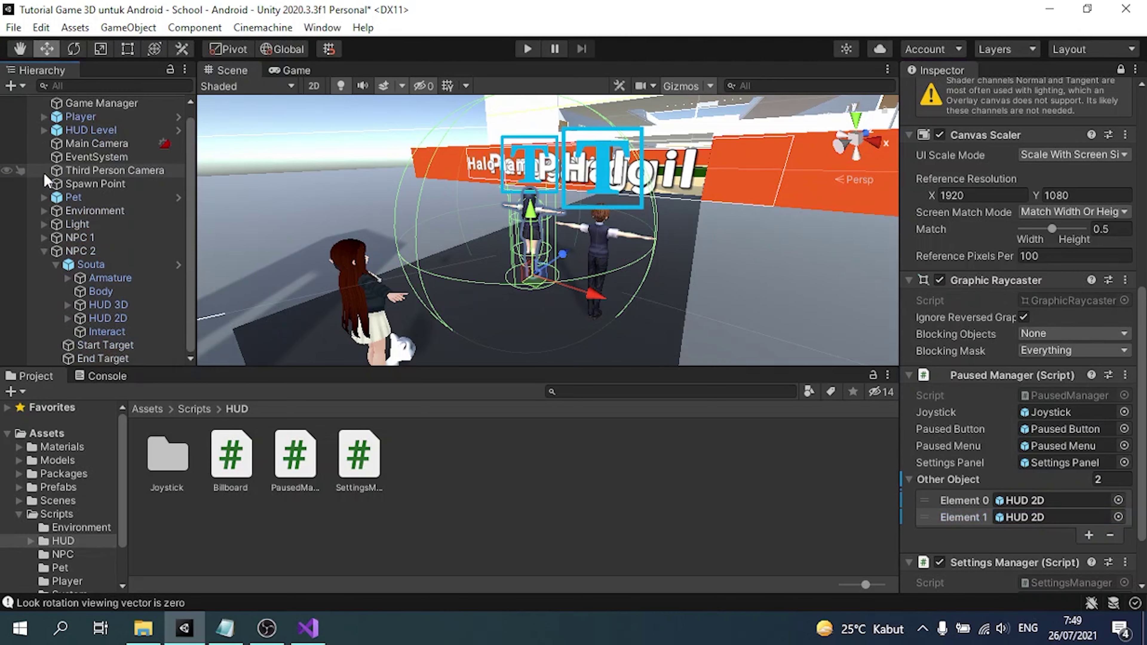
{"action": "left_click", "coordinate": [45, 251]}
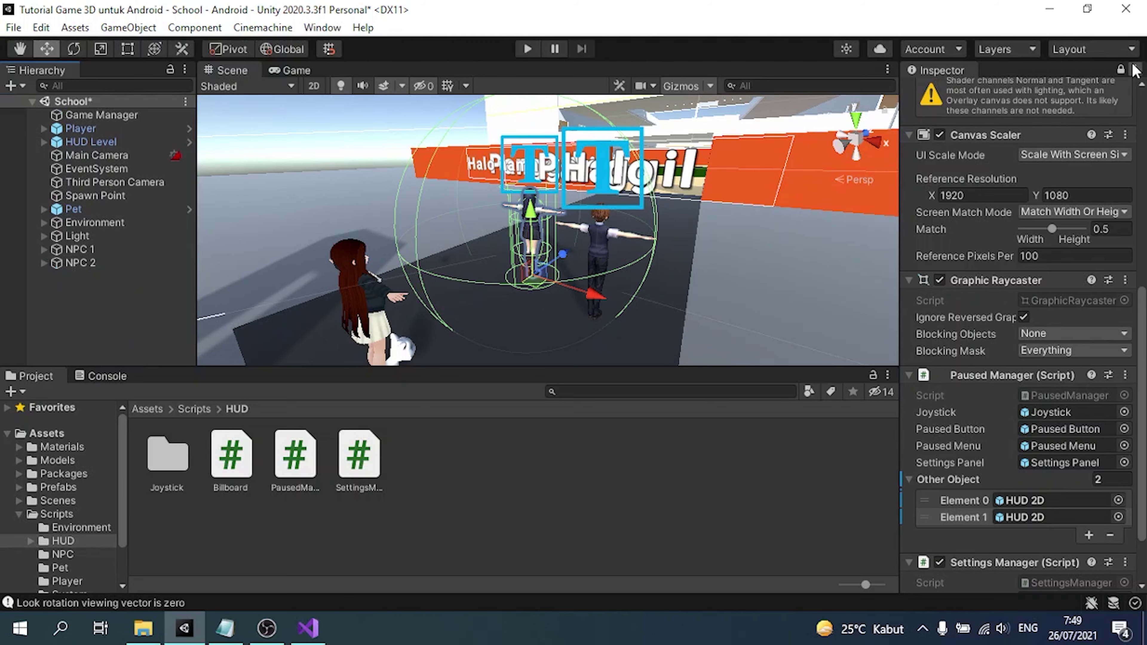
{"action": "left_click", "coordinate": [1122, 70]}
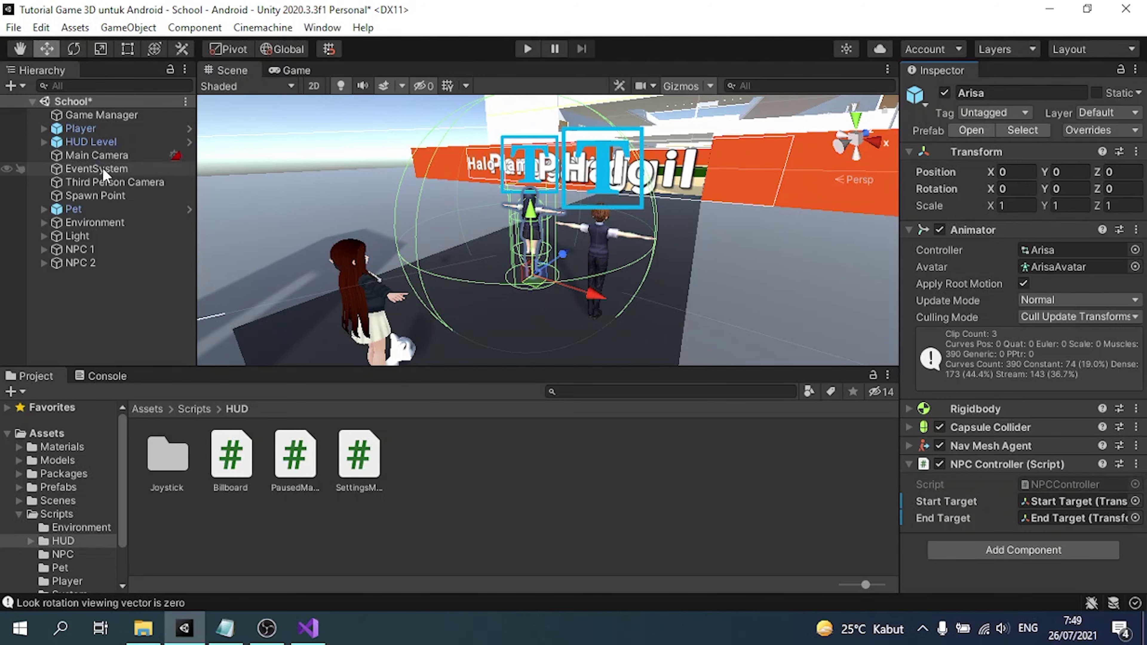
- Play-test pausing and resuming, including during the NPC dialogue, to confirm the interact button hides
{"action": "key", "text": "ctrl+p"}
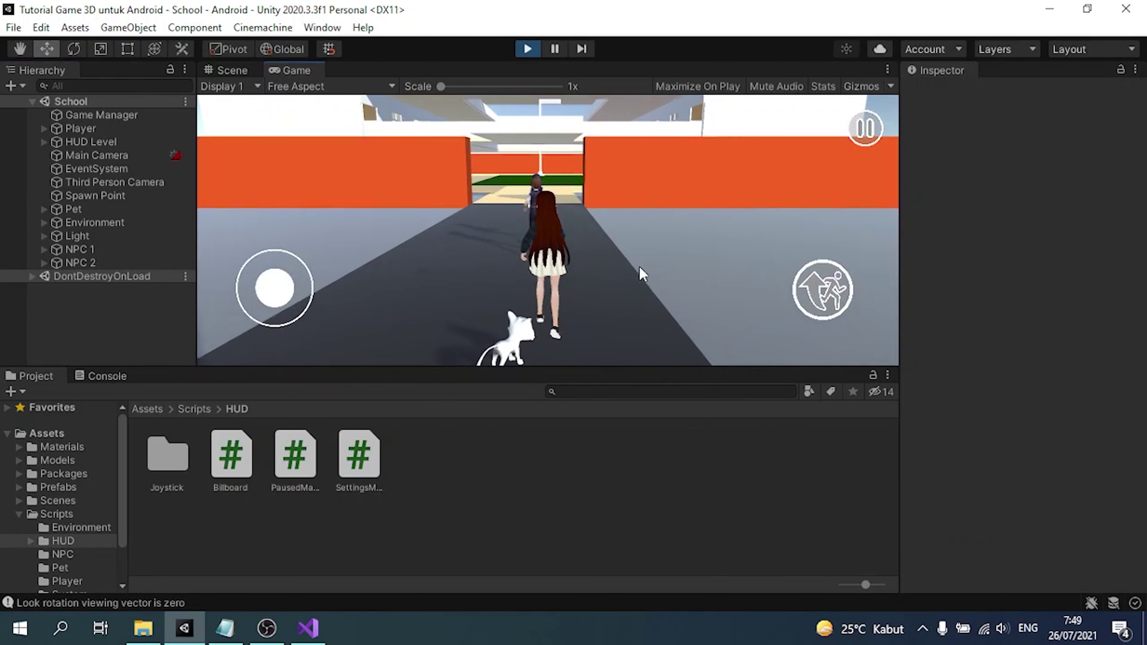
{"action": "key", "text": "w"}
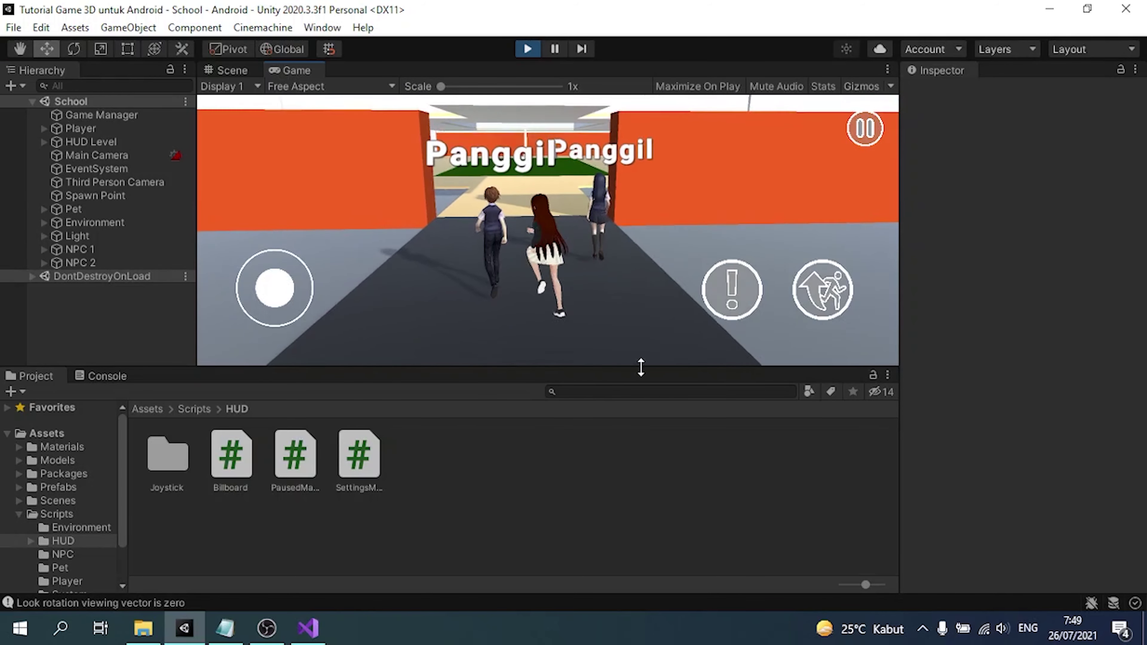
{"action": "key", "text": "Escape"}
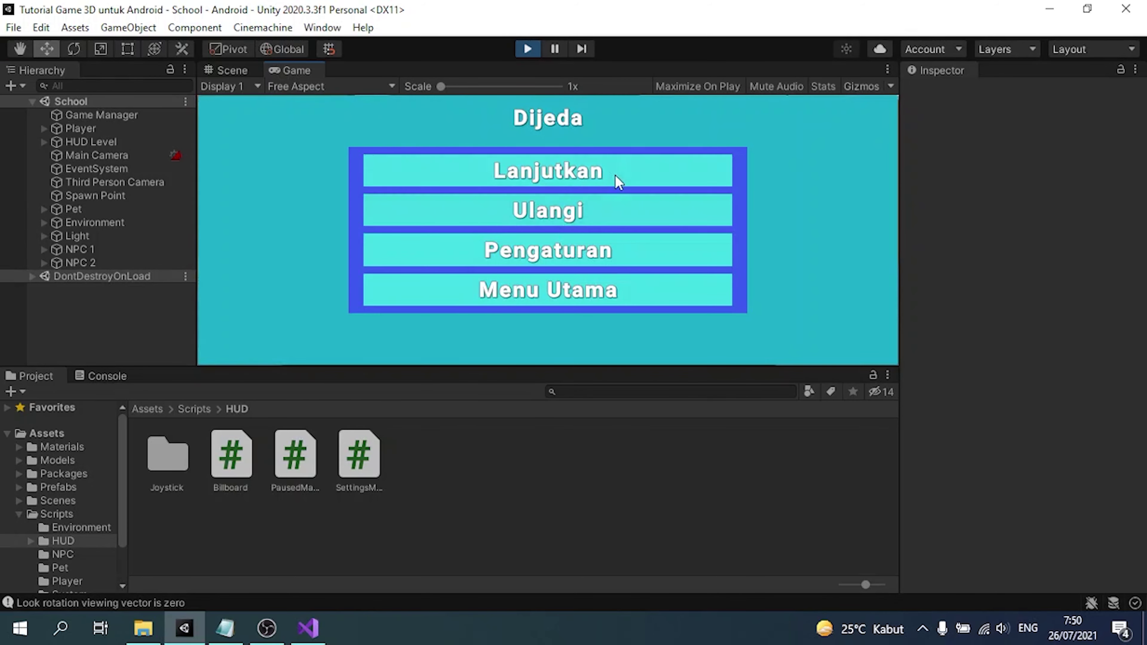
{"action": "left_click", "coordinate": [616, 177]}
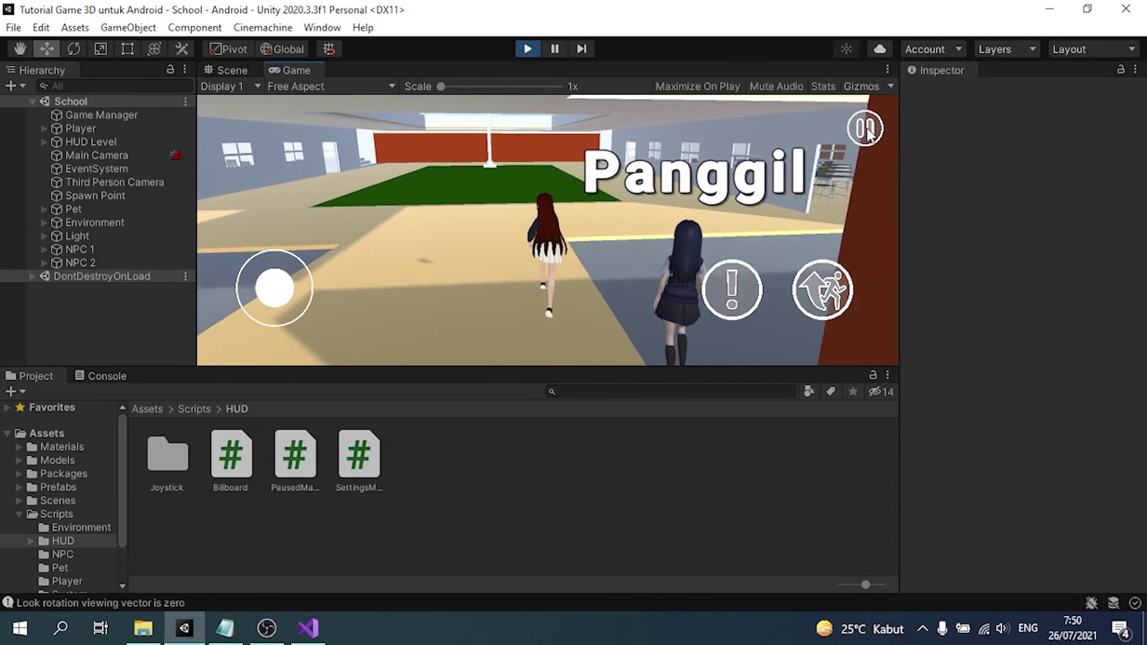
{"action": "left_click", "coordinate": [866, 131]}
{"action": "left_click", "coordinate": [700, 169]}
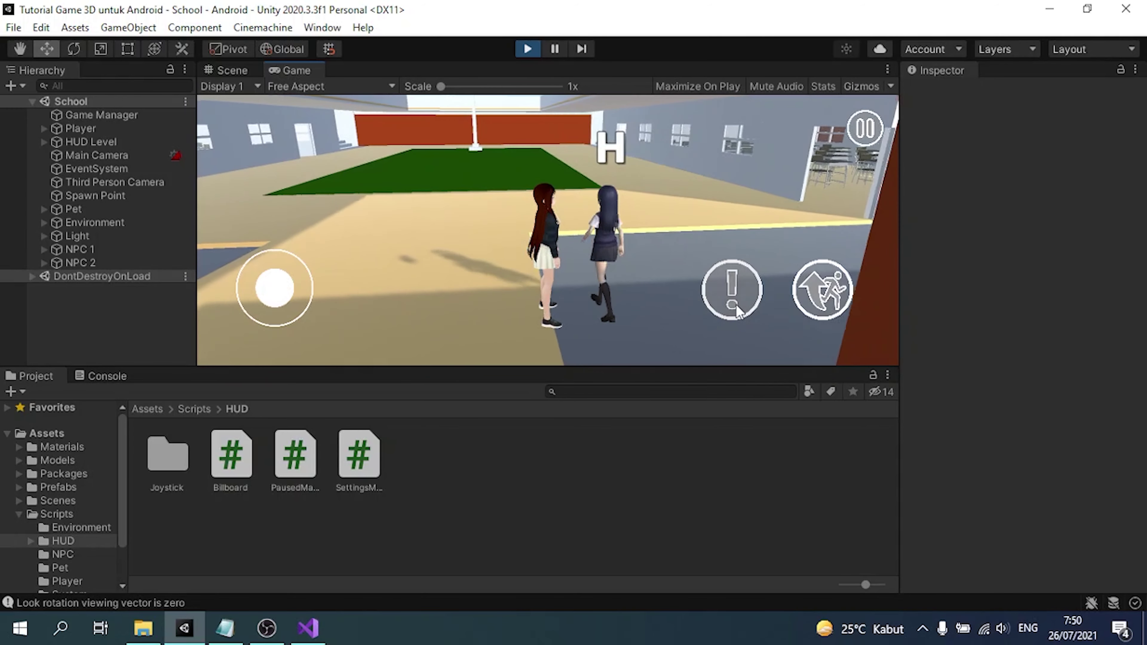
{"action": "left_click", "coordinate": [736, 305]}
{"action": "left_click", "coordinate": [865, 129]}
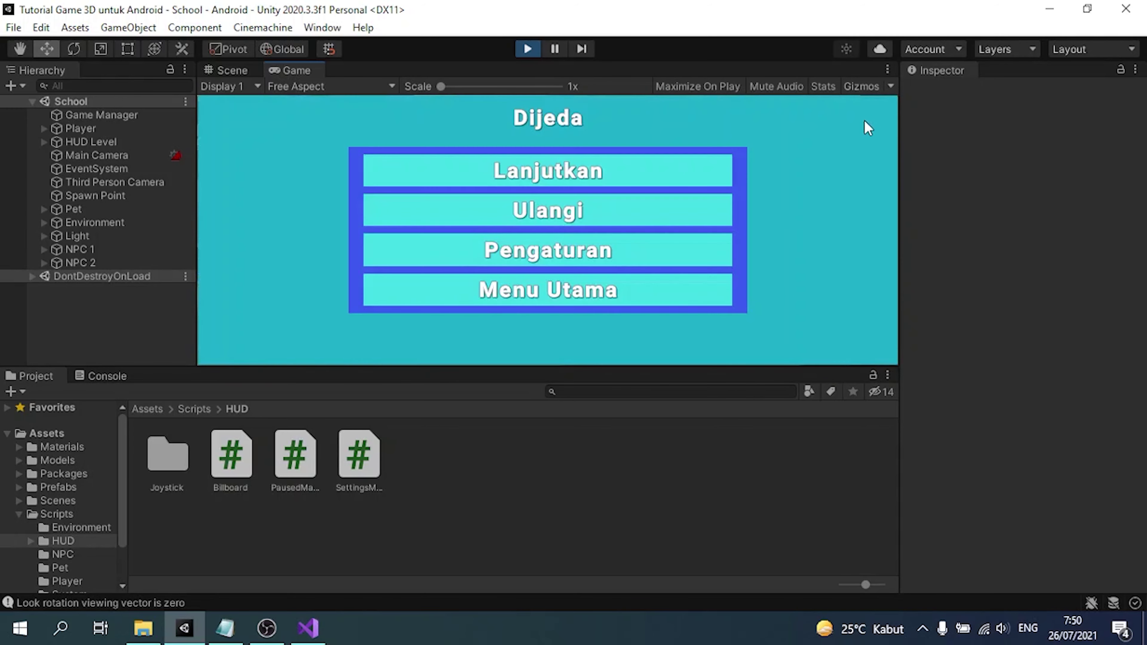
{"action": "left_click", "coordinate": [619, 168]}
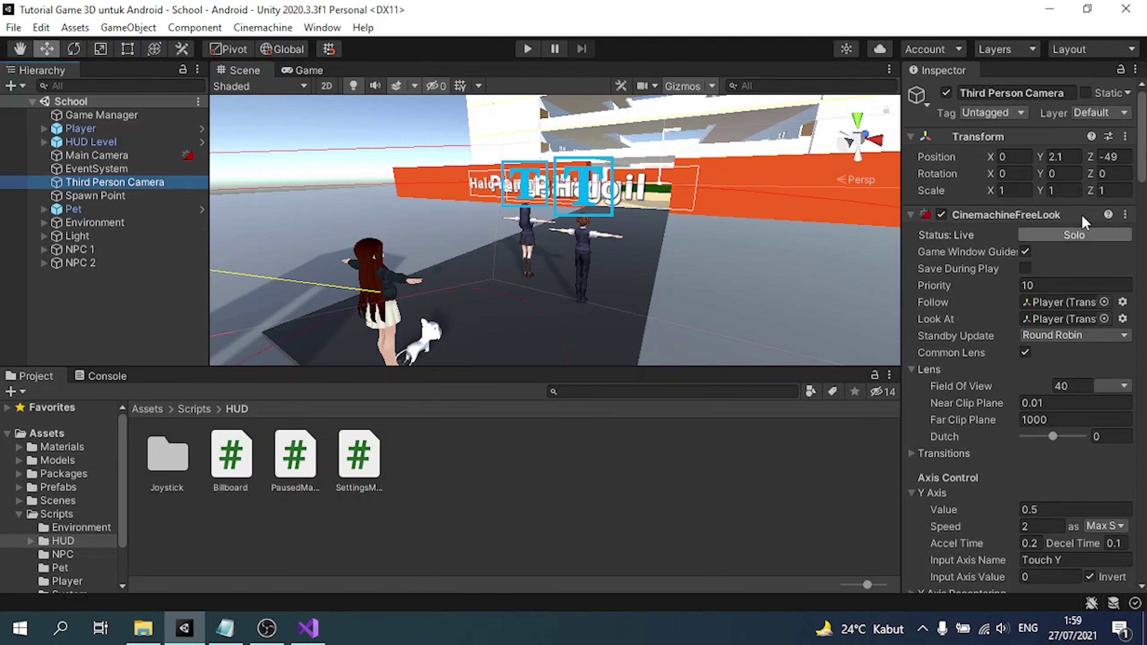
- Scroll the Third Person Camera Inspector to Cinemachine Collider, where Camera Radius is 0.1
{"action": "left_click_drag", "start_coordinate": [1144, 135], "coordinate": [1144, 493]}
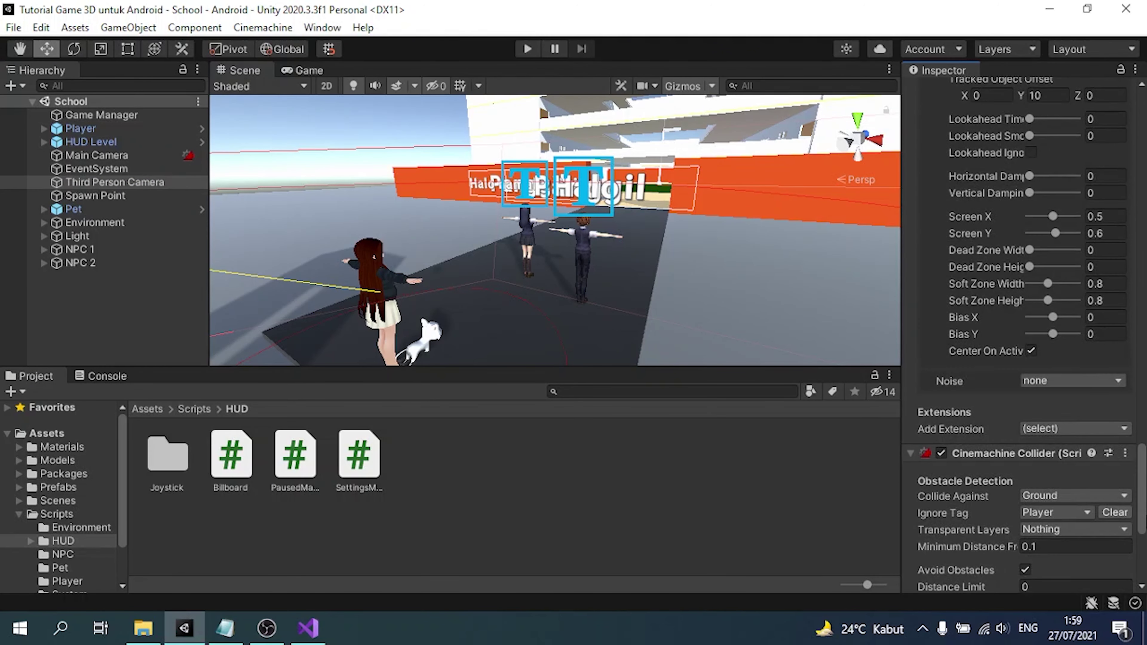
{"action": "scroll", "coordinate": [1035, 448], "scroll_direction": "down", "scroll_amount": 5}
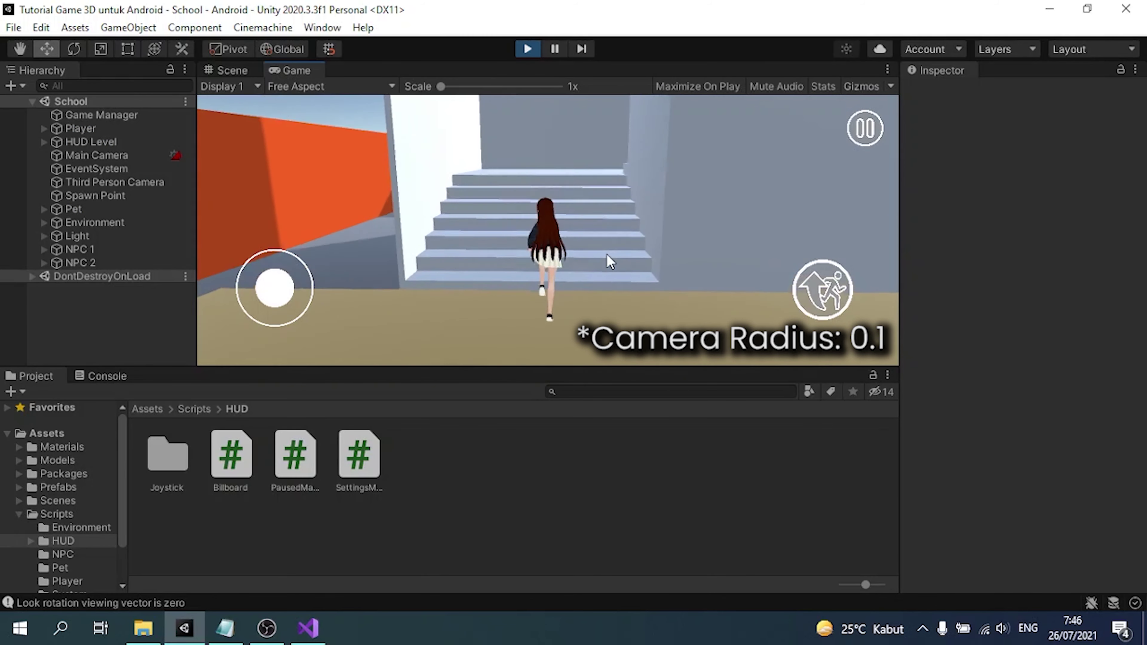
- Walk the character up and around the school stairs to check camera collision at radius 0.1
{"action": "key", "text": "w"}
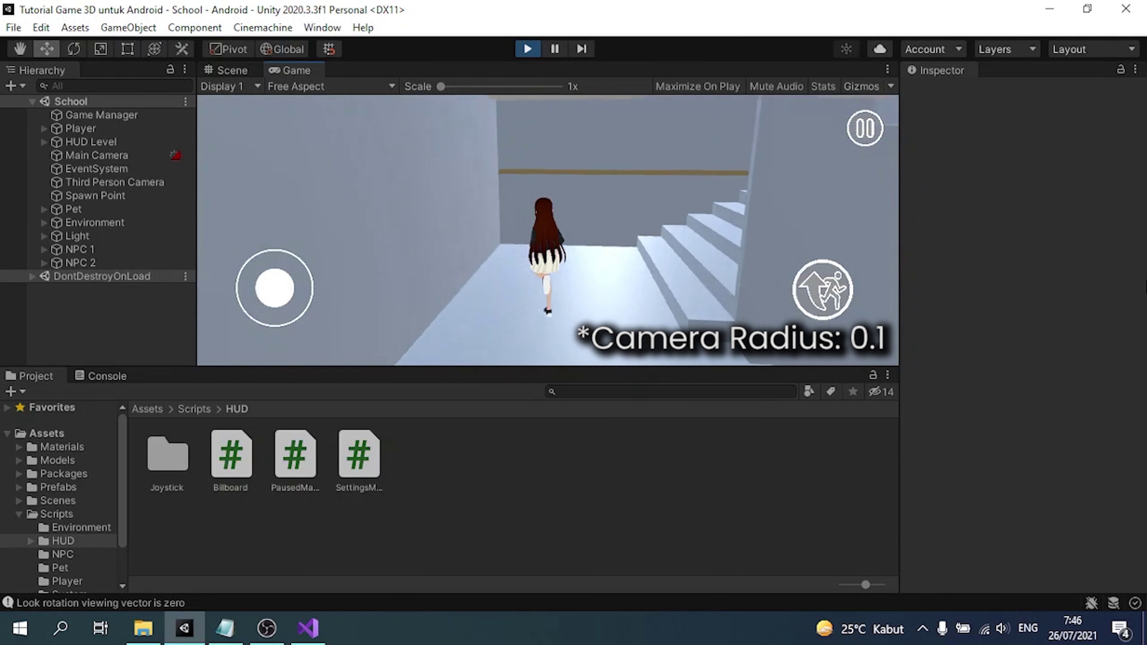
{"action": "key", "text": "w"}
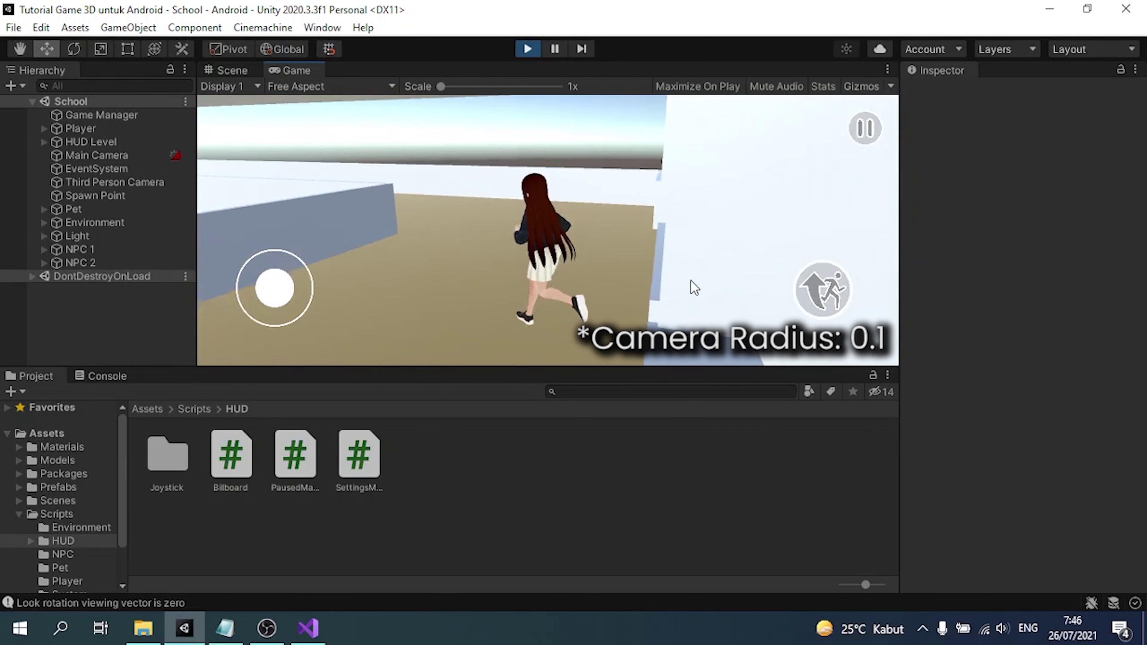
{"action": "key", "text": "w"}
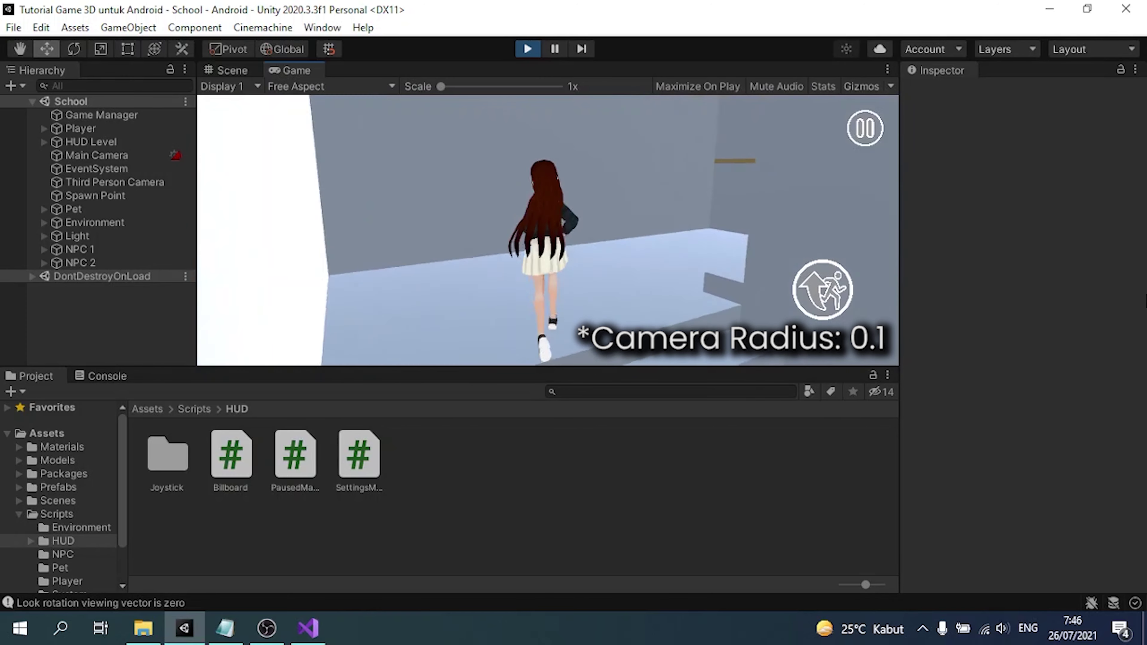
{"action": "key", "text": "w"}
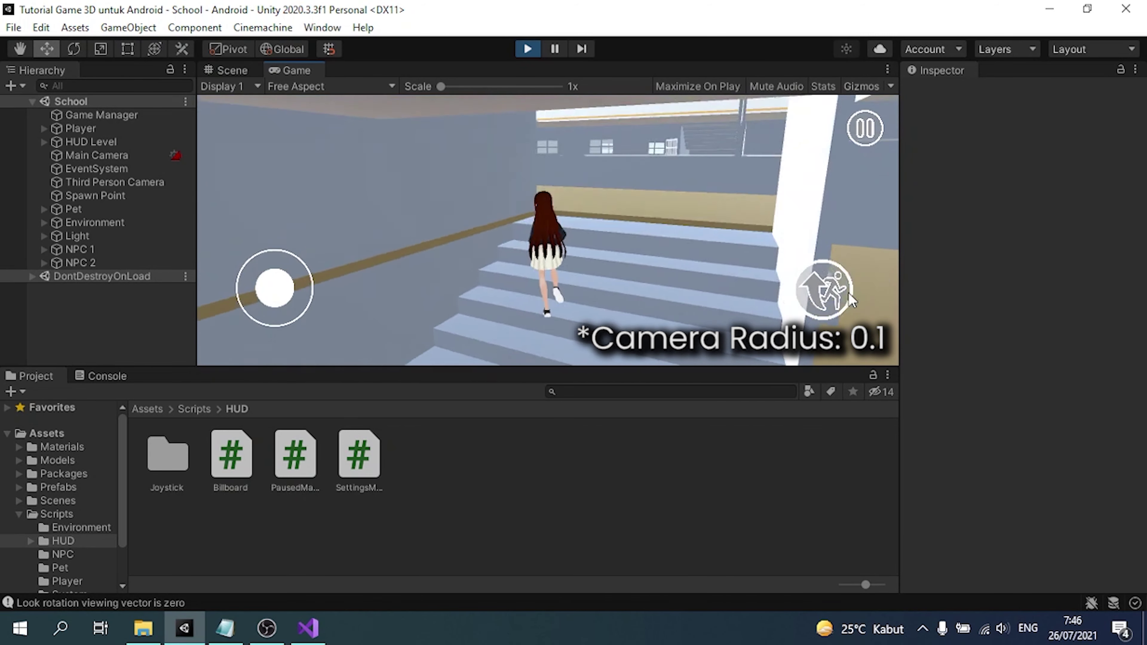
{"action": "key", "text": "w"}
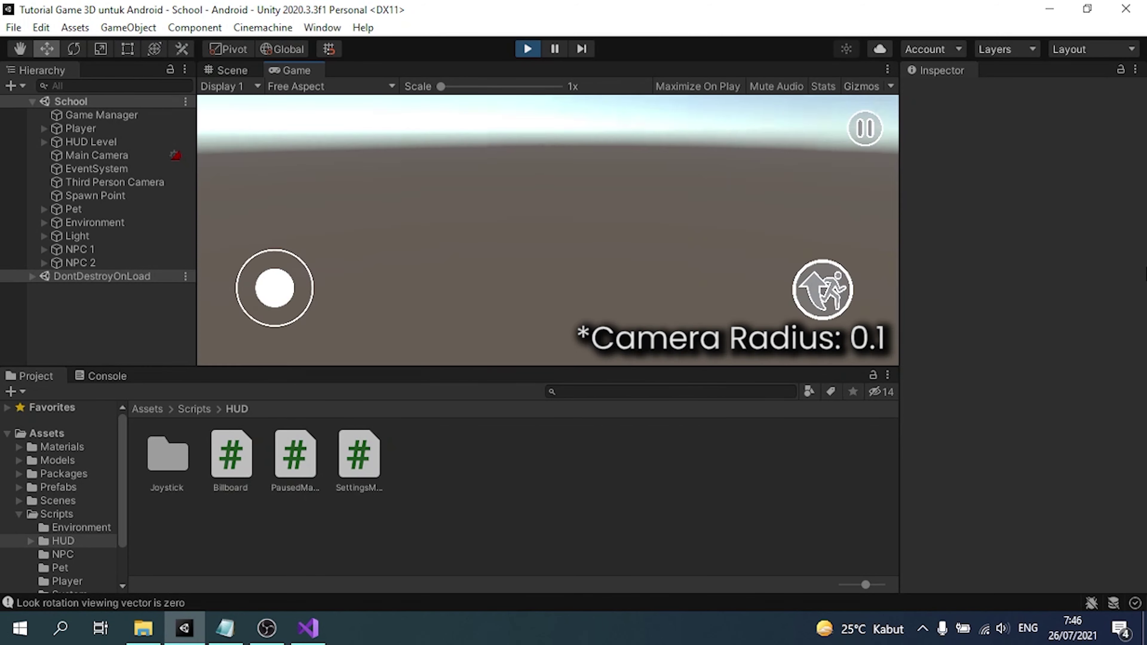
{"action": "key", "text": "d"}
{"action": "left_click_drag", "start_coordinate": [717, 243], "coordinate": [660, 238]}
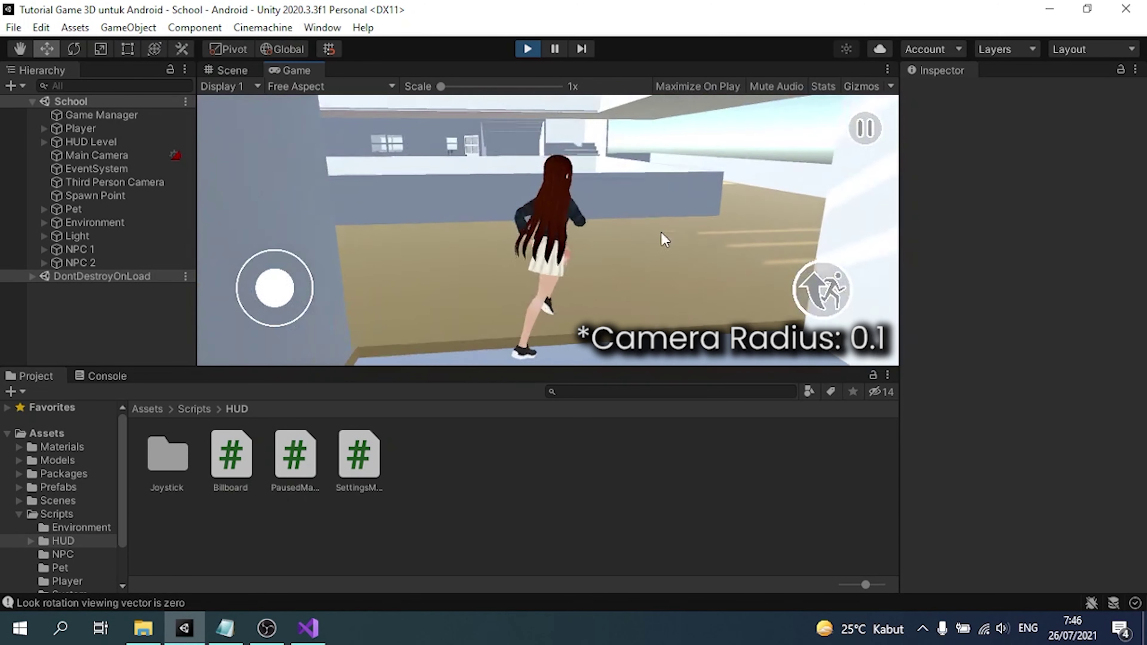
{"action": "key", "text": "w"}
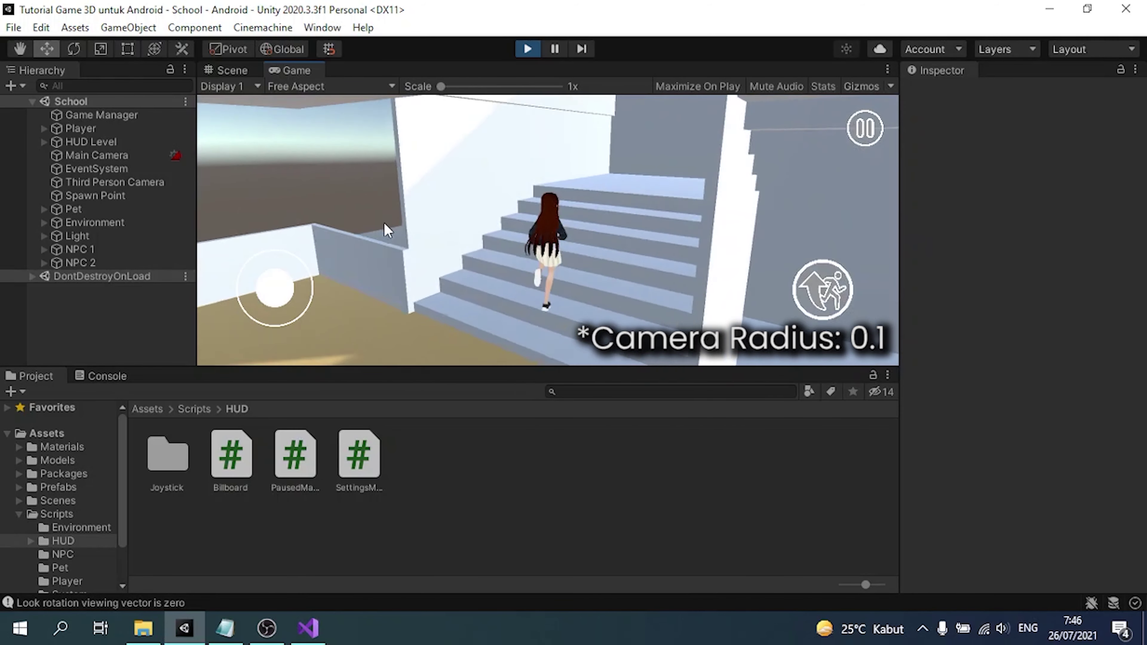
{"action": "key", "text": "w"}
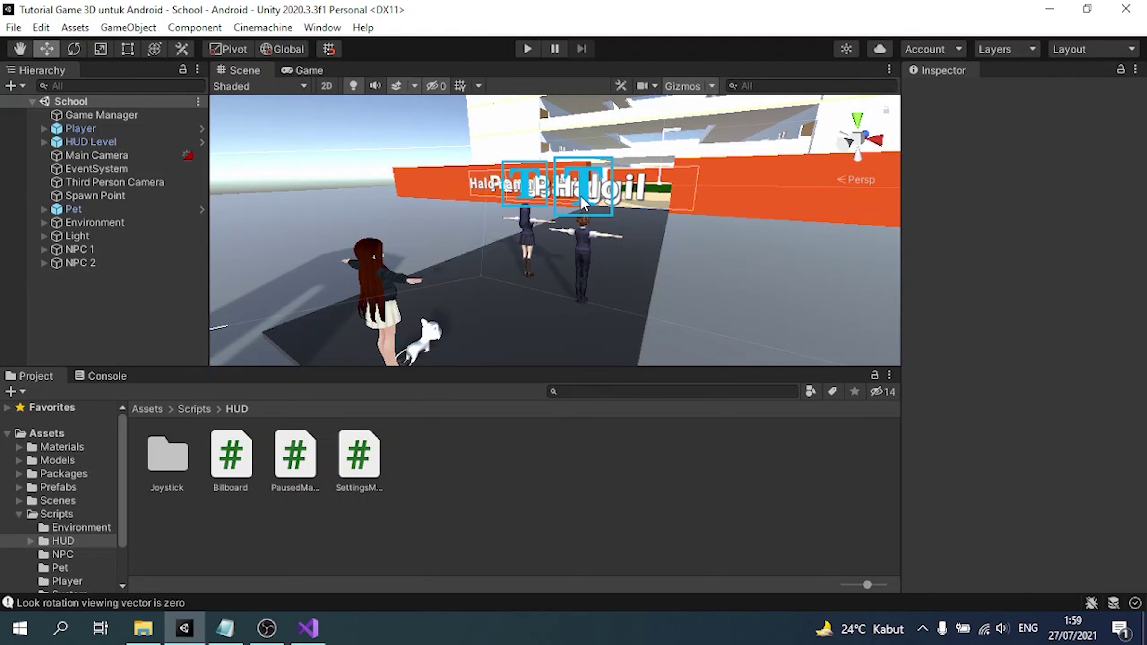
- Set the Third Person Camera's Collider Camera Radius to 0.5 and start Play mode
{"action": "left_click", "coordinate": [113, 184]}
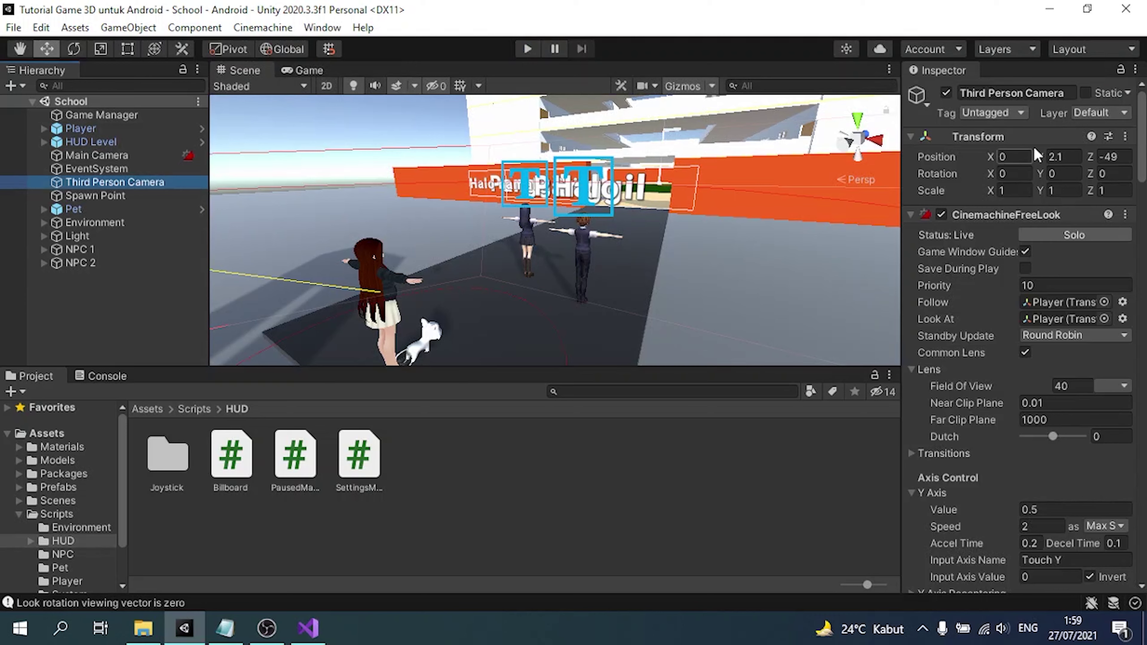
{"action": "left_click_drag", "start_coordinate": [1142, 156], "coordinate": [1145, 550]}
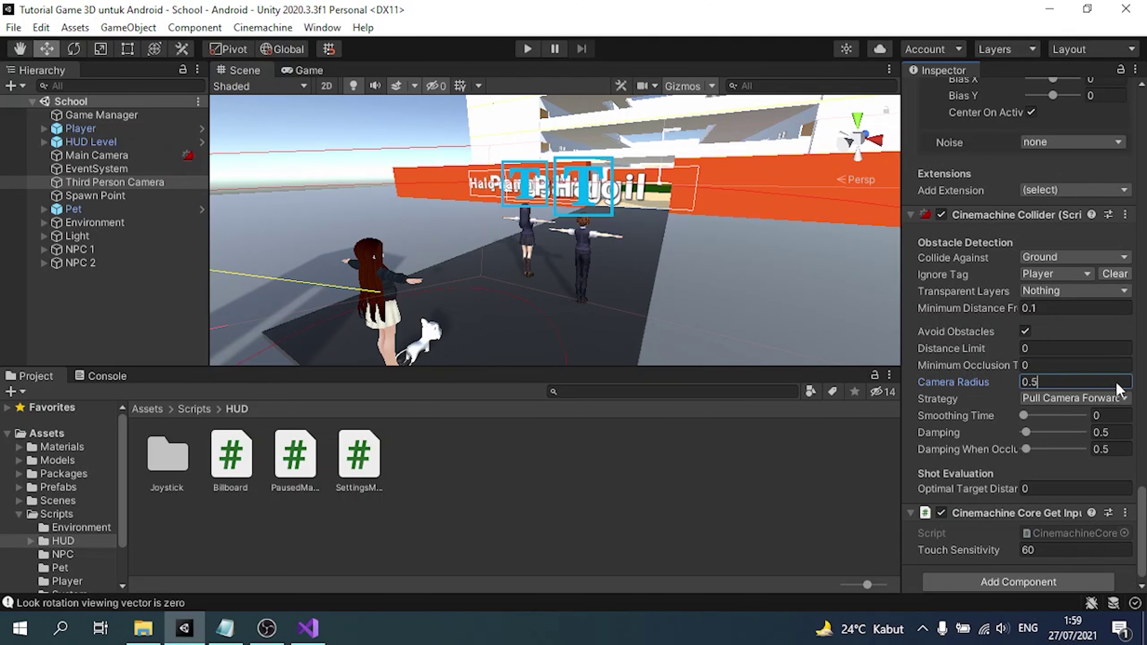
{"action": "left_click", "coordinate": [527, 49]}
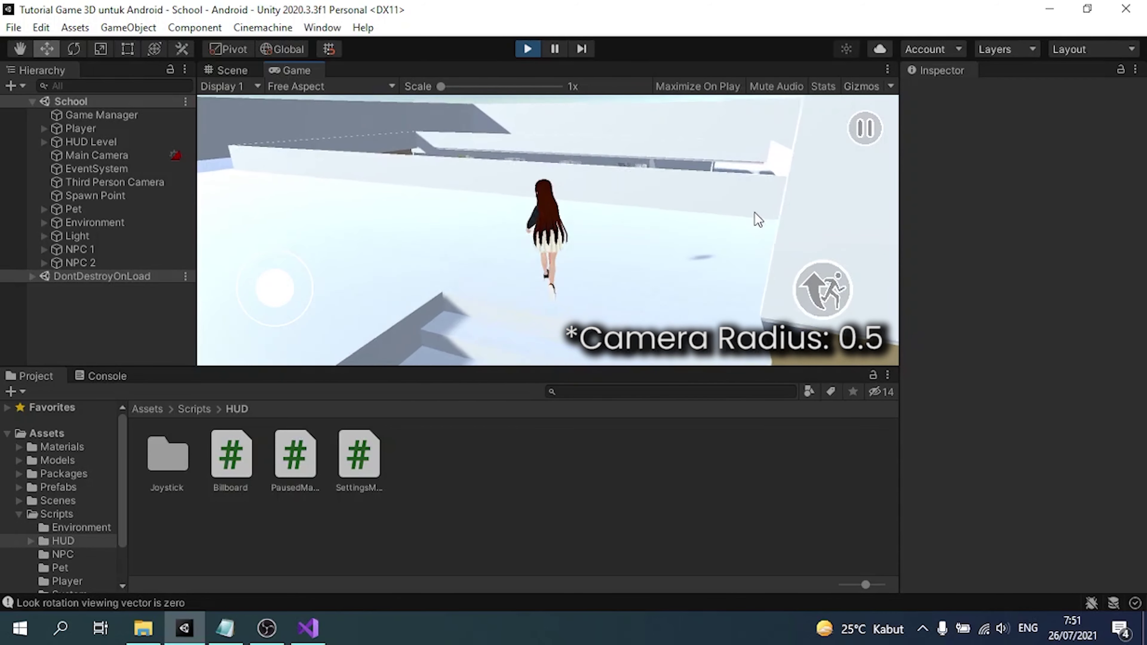
- Stop Play mode after the 0.5-radius stair test
{"action": "key", "text": "ctrl+p"}
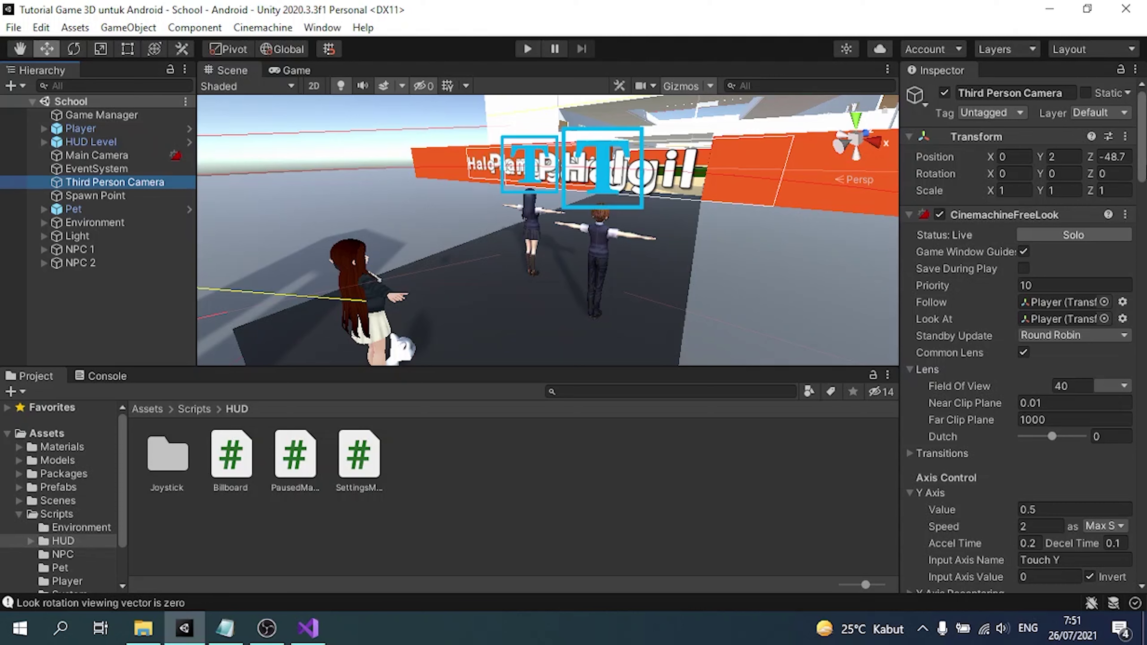
- Apply a Cinemachine Collider Camera Radius of 1 and run the game in Play mode
{"action": "left_click_drag", "start_coordinate": [1143, 167], "coordinate": [1133, 589]}
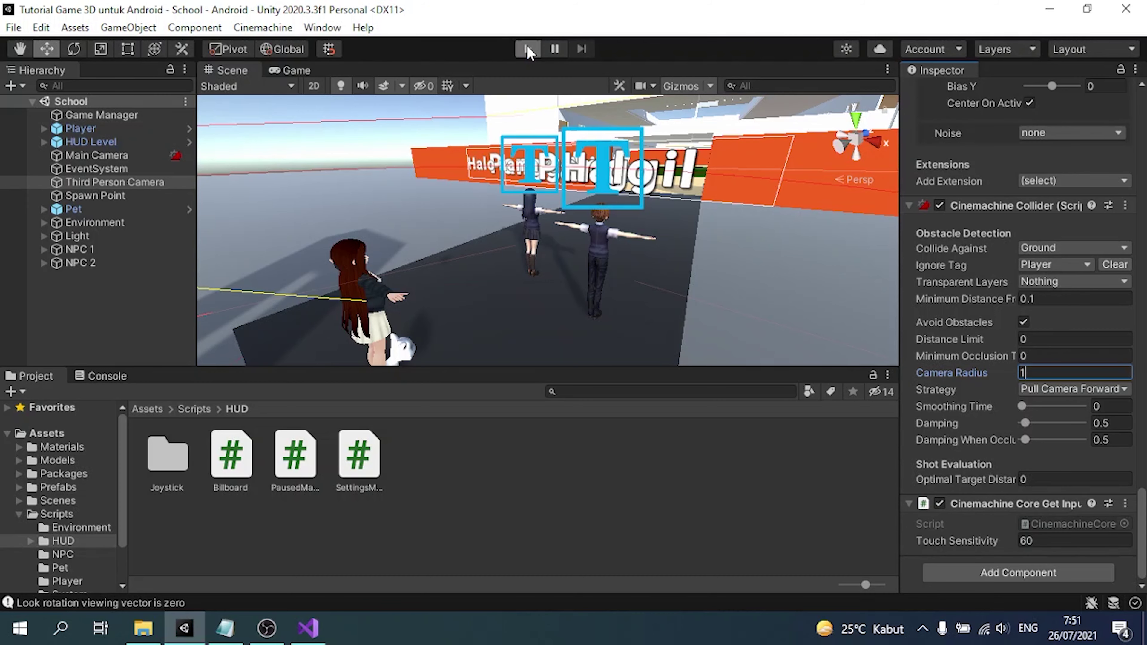
{"action": "left_click", "coordinate": [529, 49]}
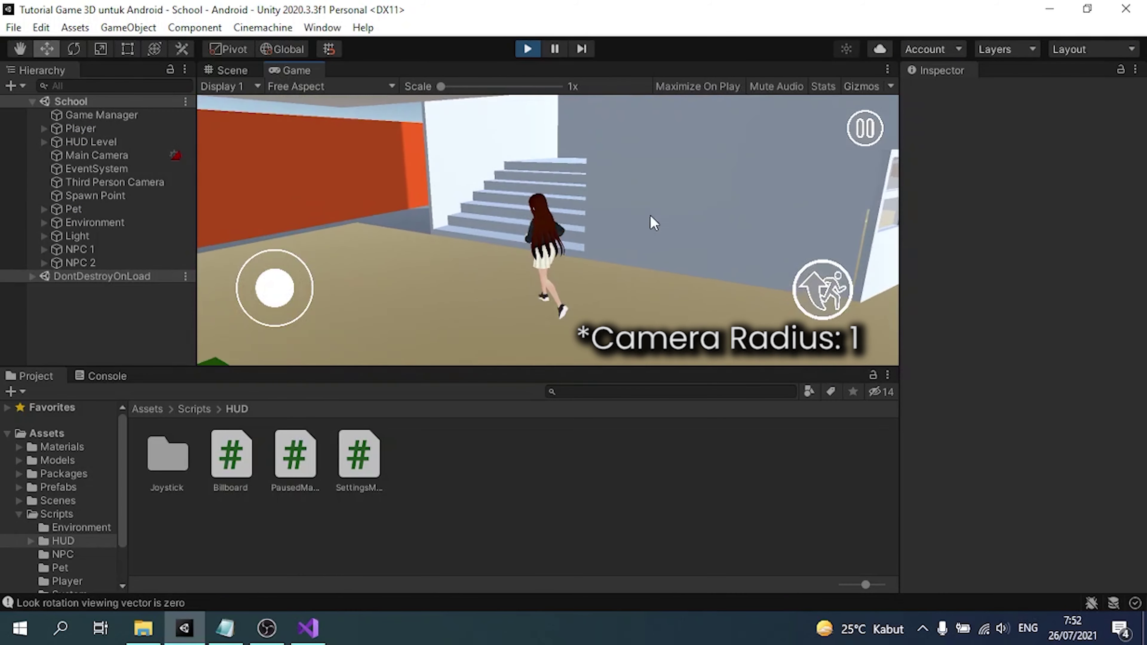
- Run the character forward up the stairs to test the camera at radius 1
{"action": "key", "text": "w"}
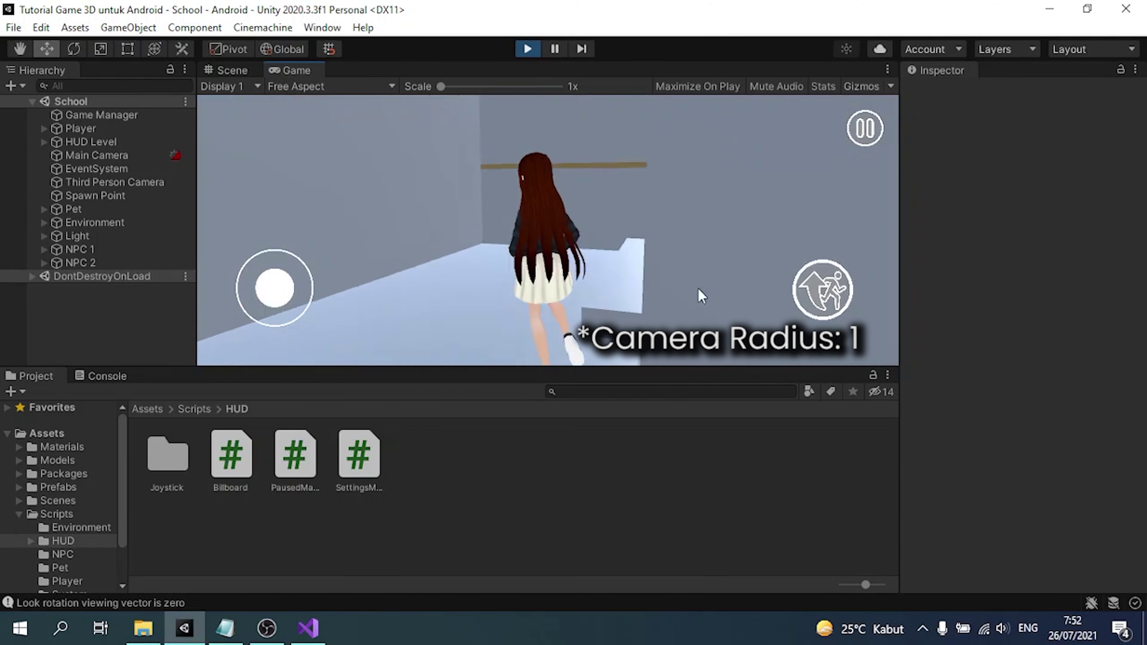